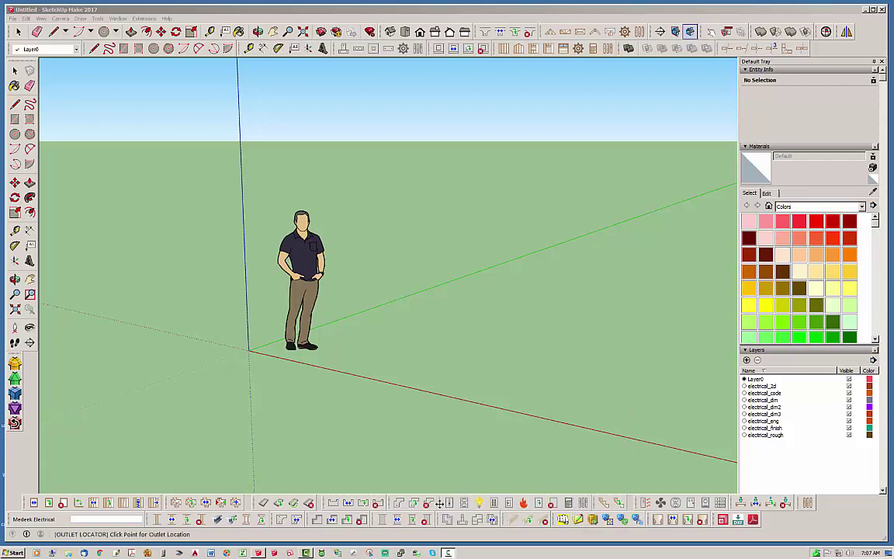
# - Set the electrical standard to BS - British in the Medeek Electrical global settings and save the settings
pyautogui.click(584, 503)
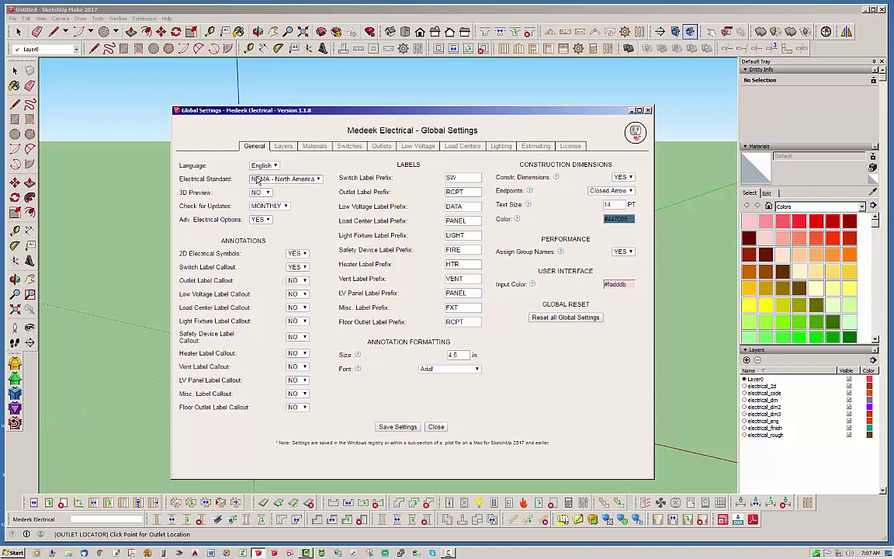
pyautogui.click(319, 180)
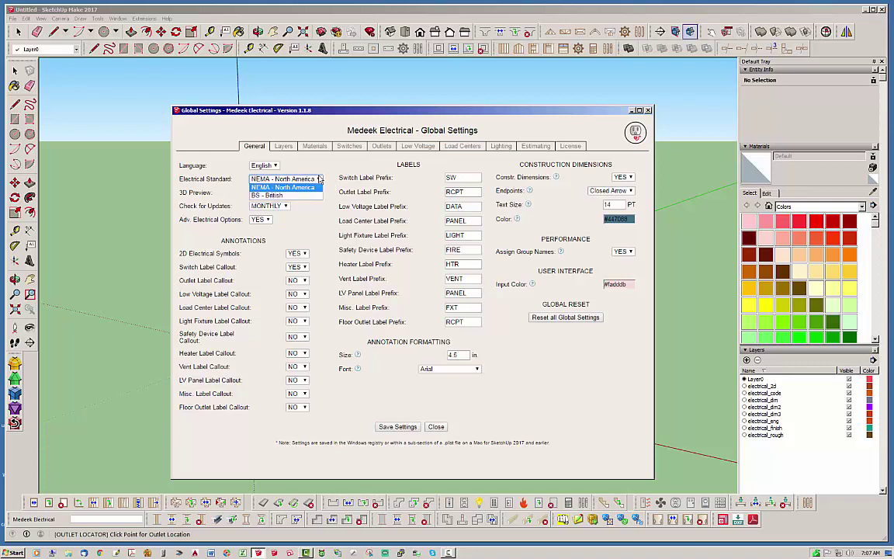
pyautogui.click(278, 188)
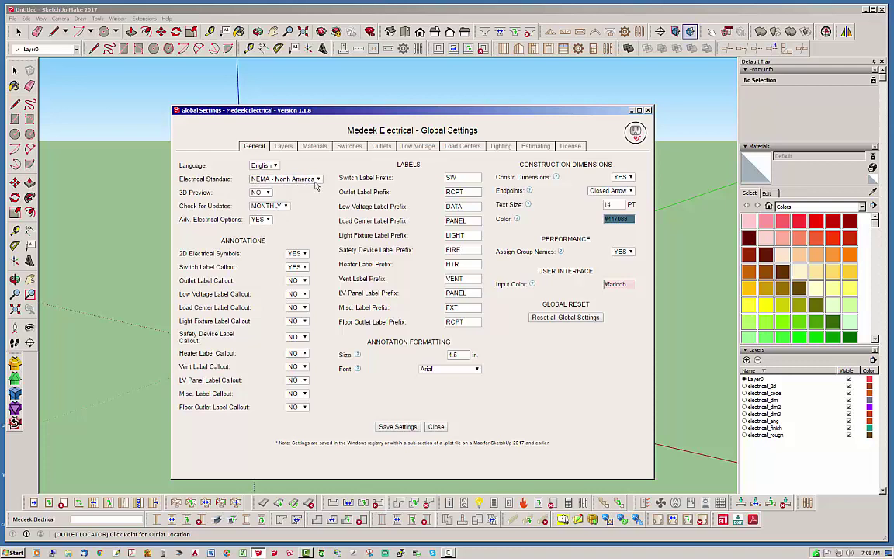
pyautogui.click(287, 179)
pyautogui.click(290, 197)
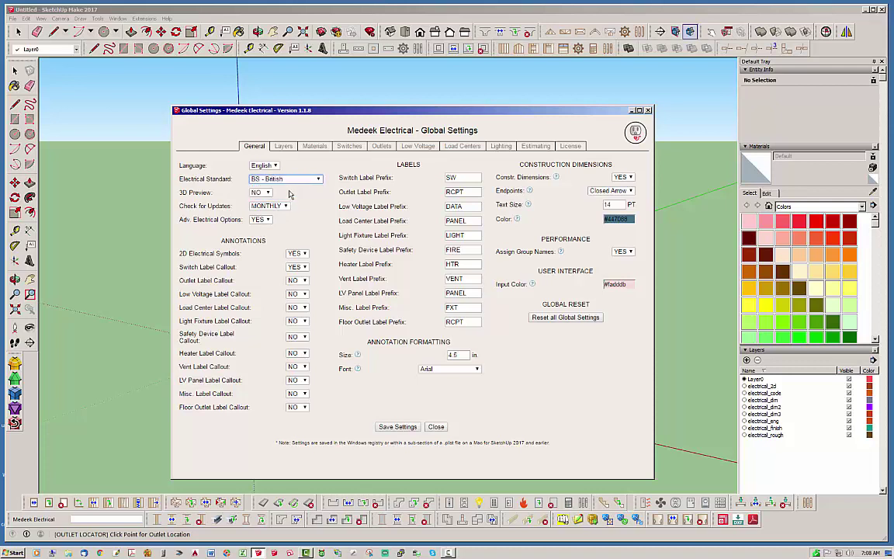
pyautogui.click(396, 427)
pyautogui.click(437, 428)
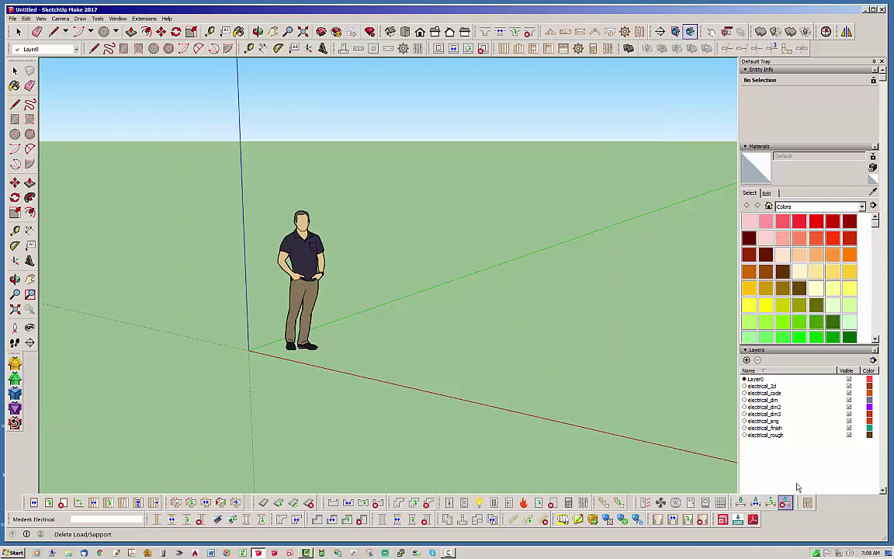
# - Close SketchUp without saving the untitled model and restart it with a new blank model
pyautogui.click(882, 11)
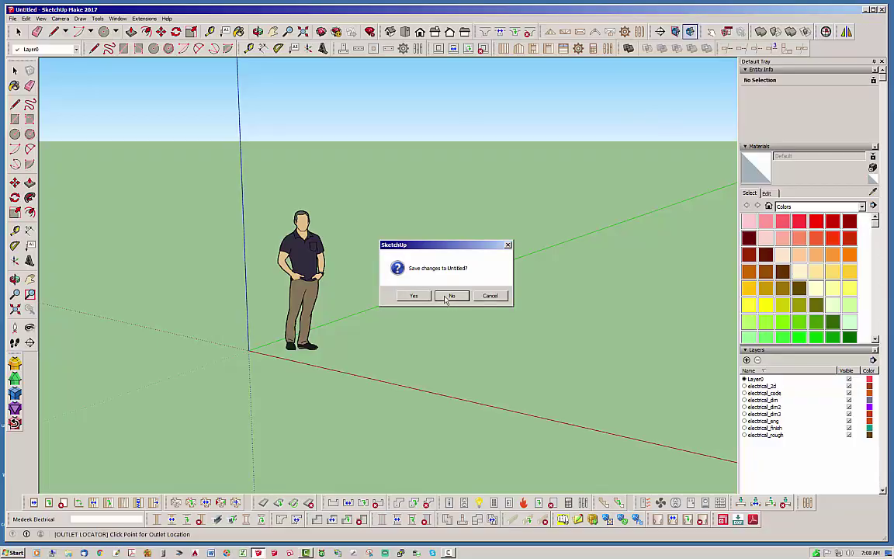
pyautogui.click(453, 298)
pyautogui.click(261, 553)
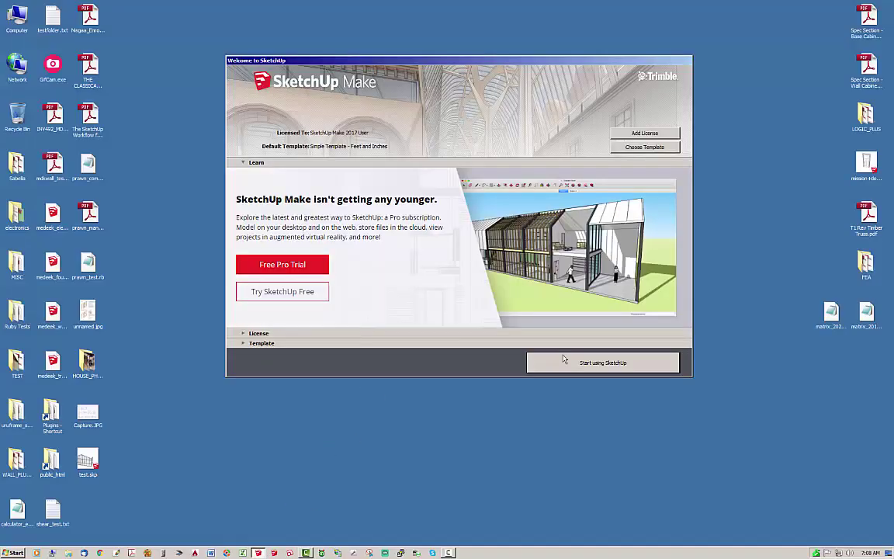
pyautogui.click(565, 359)
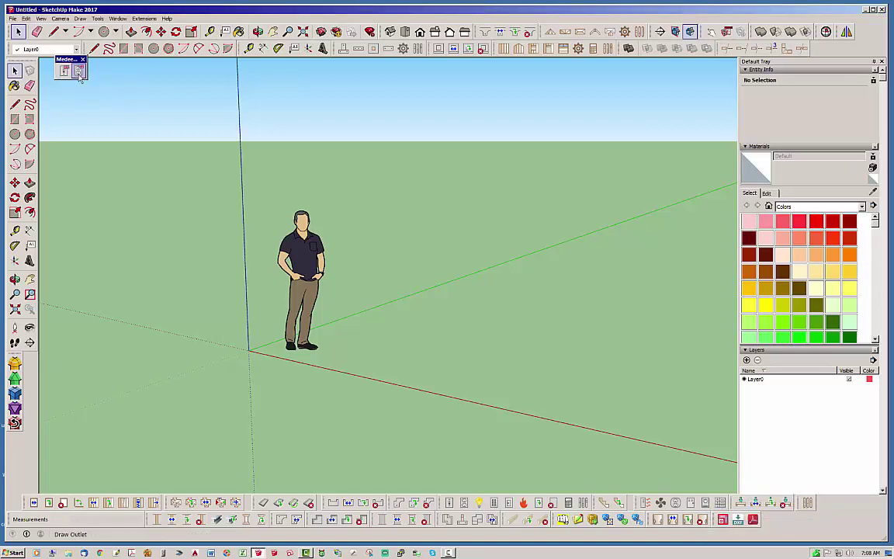
# - Dock the floating Medeek switch and outlet toolbar with the other toolbars and open the recent file Untitled.skp
pyautogui.moveTo(74, 61); pyautogui.dragTo(703, 465)
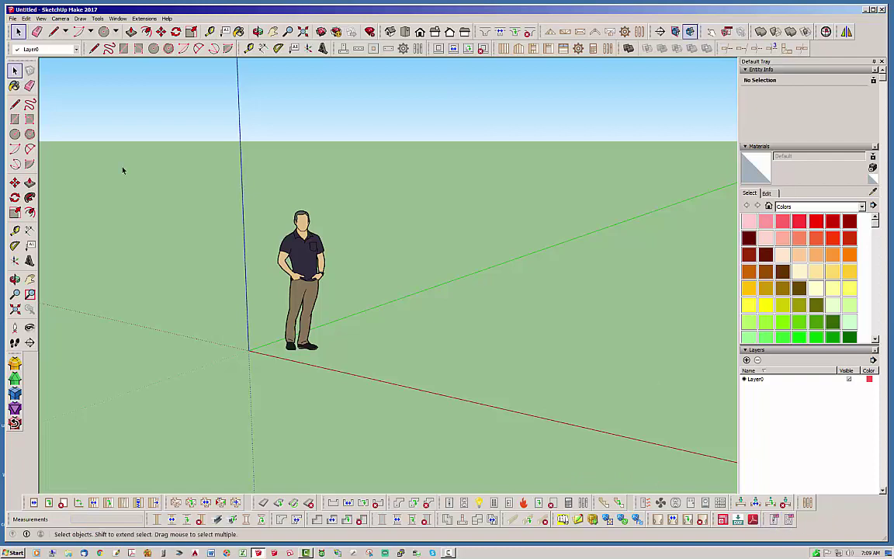
pyautogui.click(13, 18)
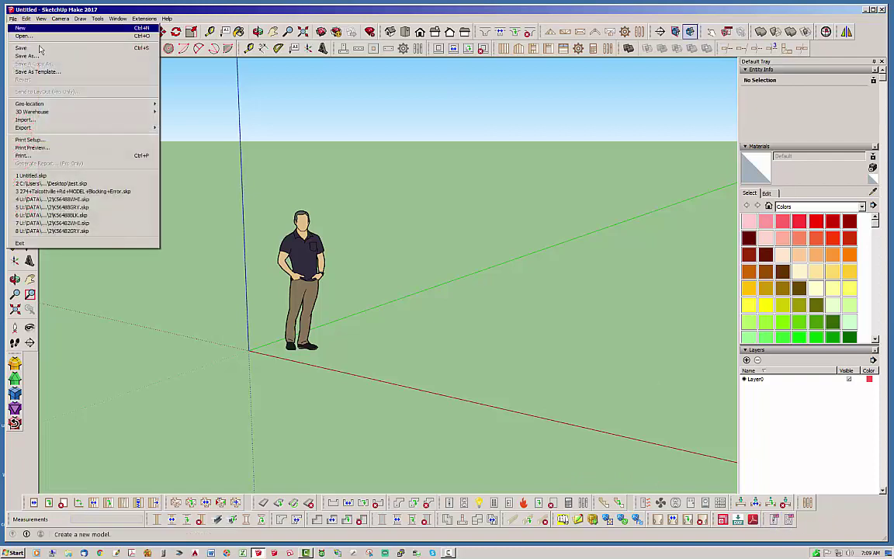
pyautogui.click(40, 175)
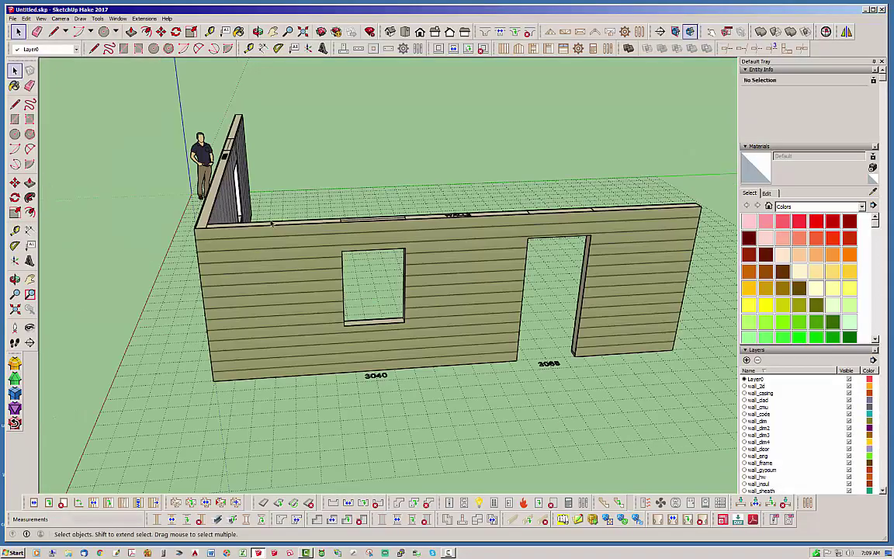
# - Place a standard white one-gang single pole switch at 48 in. height beside the window on the white interior wall
pyautogui.moveTo(342, 198); pyautogui.dragTo(256, 206, button='middle')
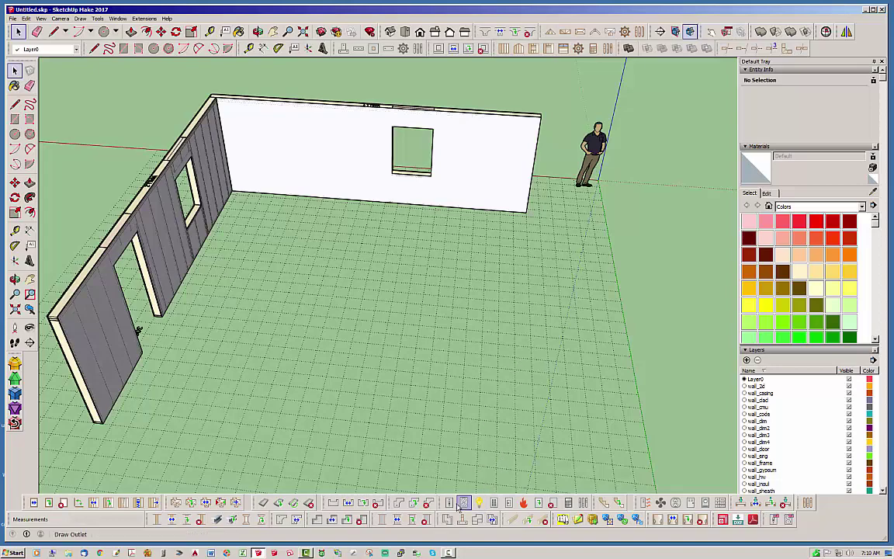
pyautogui.click(448, 503)
pyautogui.moveTo(587, 101); pyautogui.dragTo(687, 72)
pyautogui.scroll(5, 468, 287)
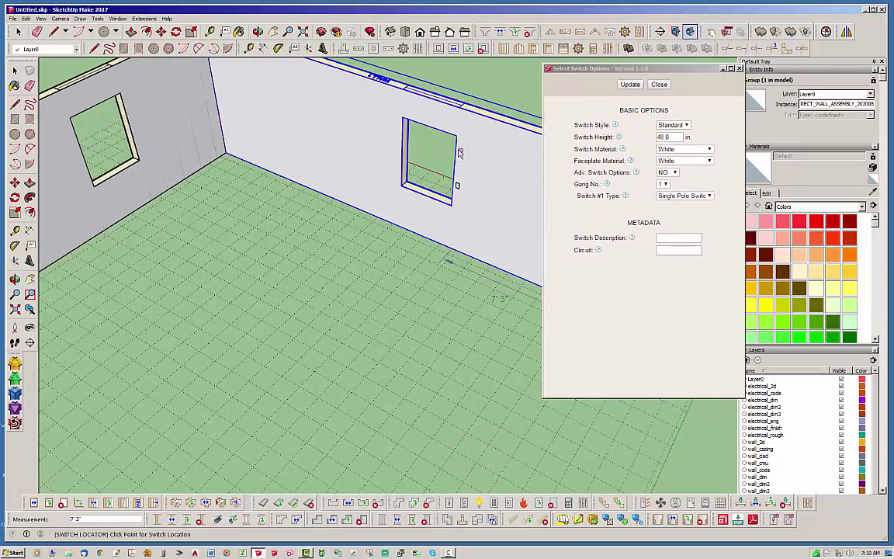
pyautogui.click(470, 309)
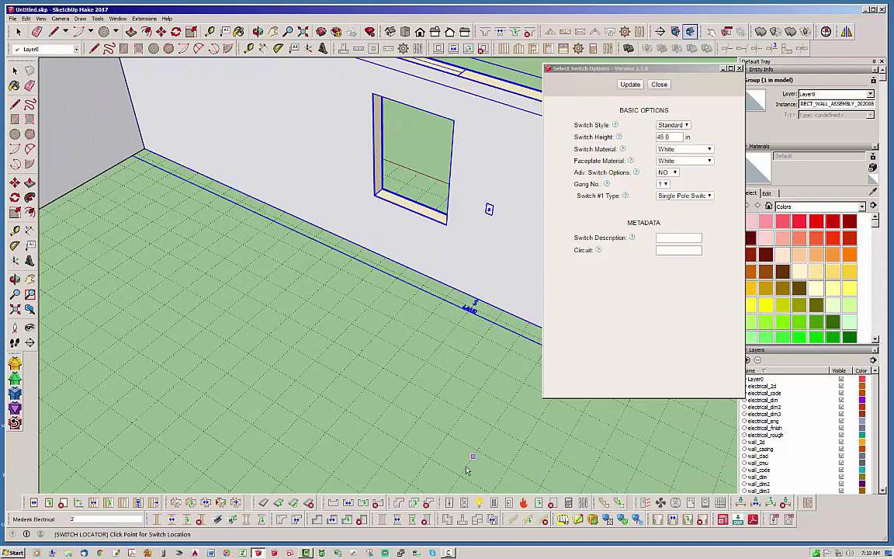
pyautogui.press('space')
pyautogui.click(485, 362)
# - Place a standard white 15 A duplex receptacle at 14 in. height on the same wall, about 2' from its free end
pyautogui.moveTo(486, 361); pyautogui.dragTo(514, 349, button='middle')
pyautogui.click(463, 503)
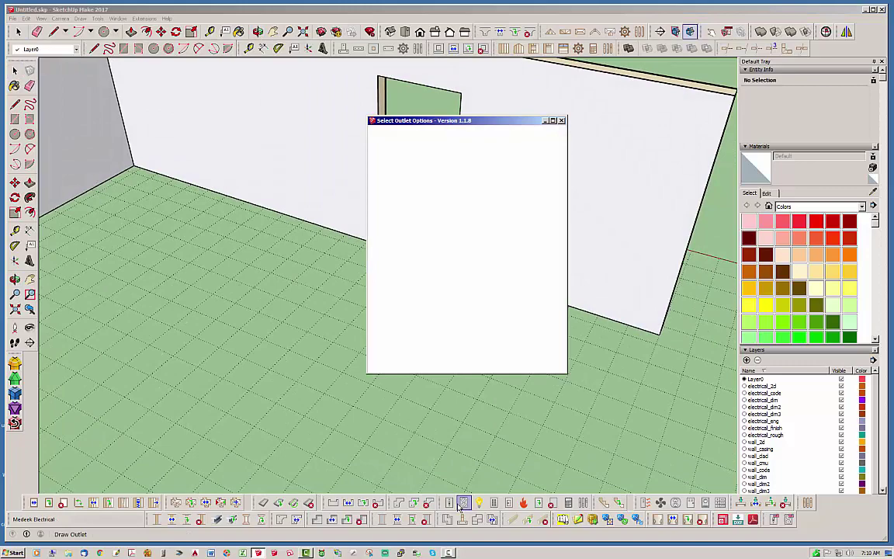
pyautogui.click(604, 288)
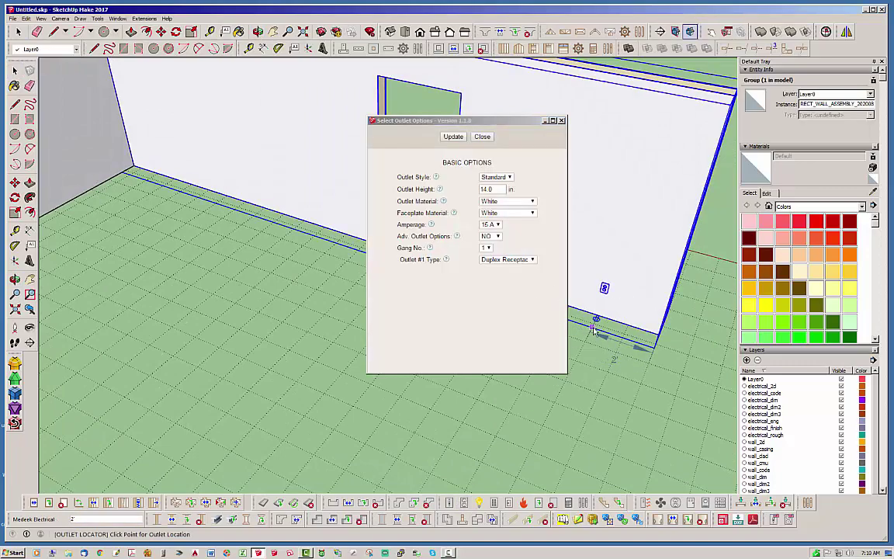
pyautogui.press('space')
pyautogui.click(510, 329)
pyautogui.moveTo(510, 329); pyautogui.dragTo(459, 309, button='middle')
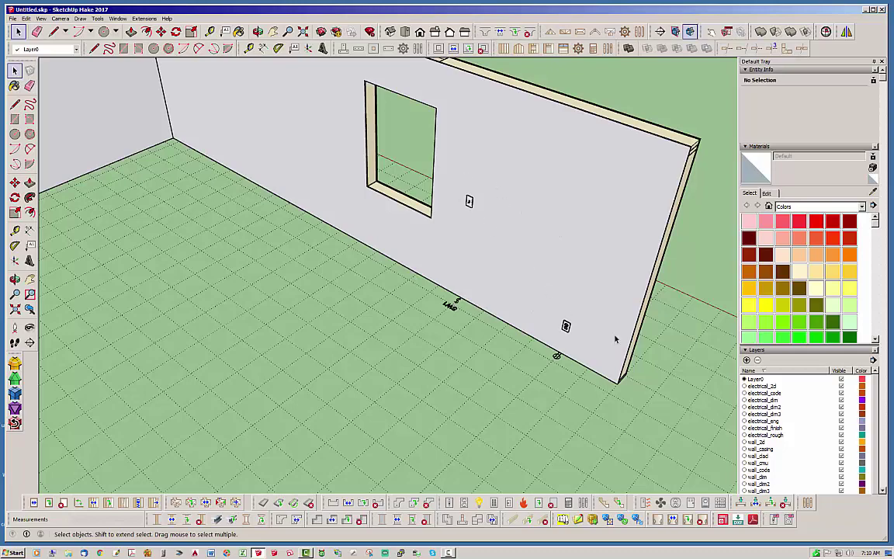
# - Start a British Logic Plus switch on the window wall, compare the one-gang models, and apply K4870GRA
pyautogui.moveTo(608, 323); pyautogui.dragTo(577, 310, button='middle')
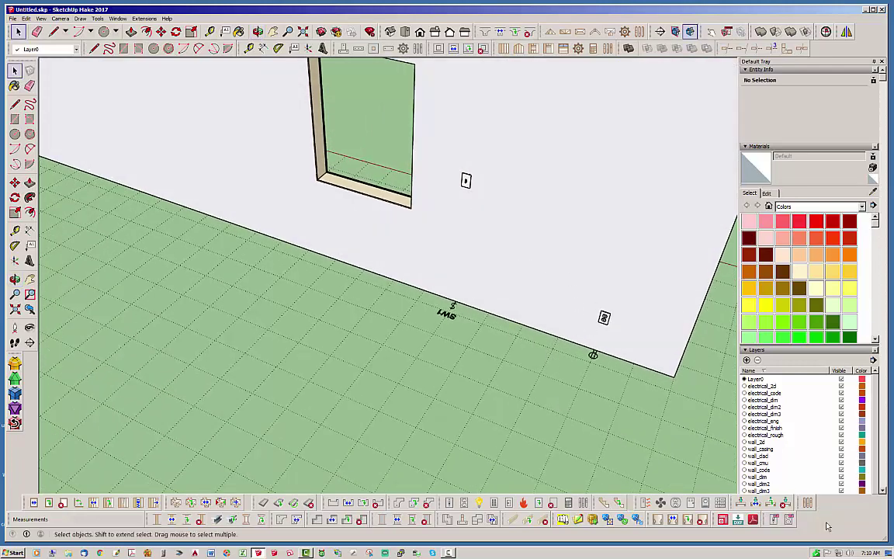
pyautogui.click(774, 522)
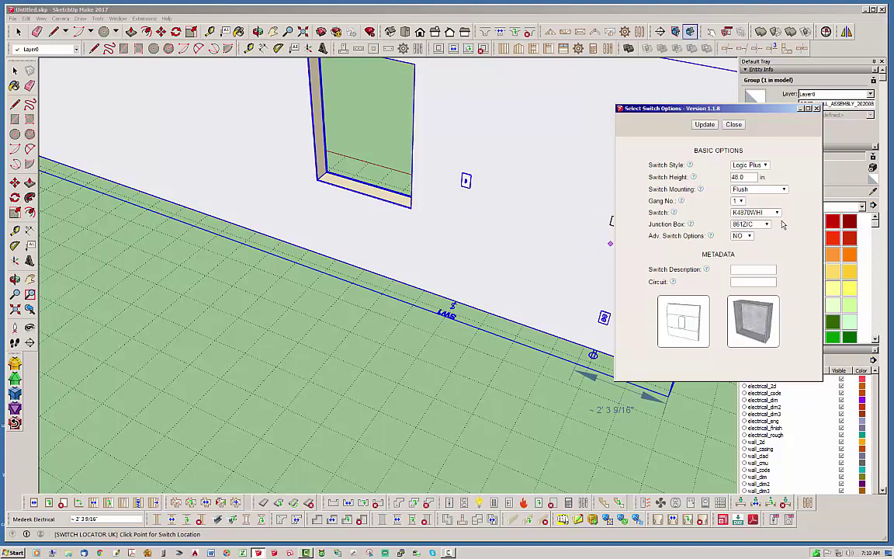
pyautogui.click(776, 213)
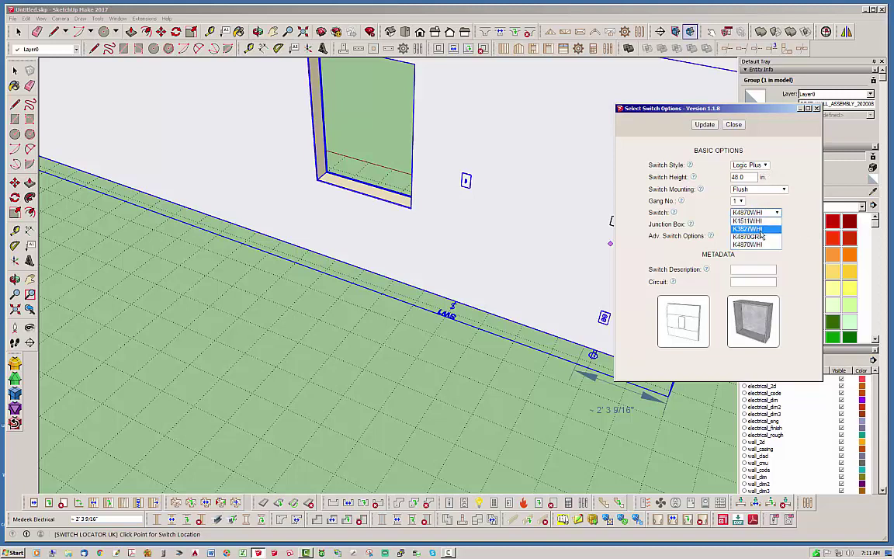
pyautogui.click(758, 230)
pyautogui.click(773, 215)
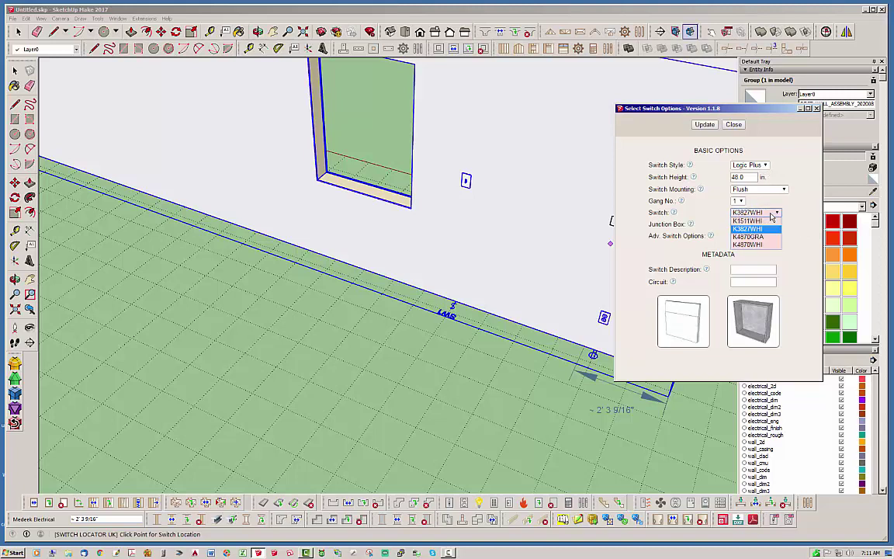
pyautogui.click(765, 236)
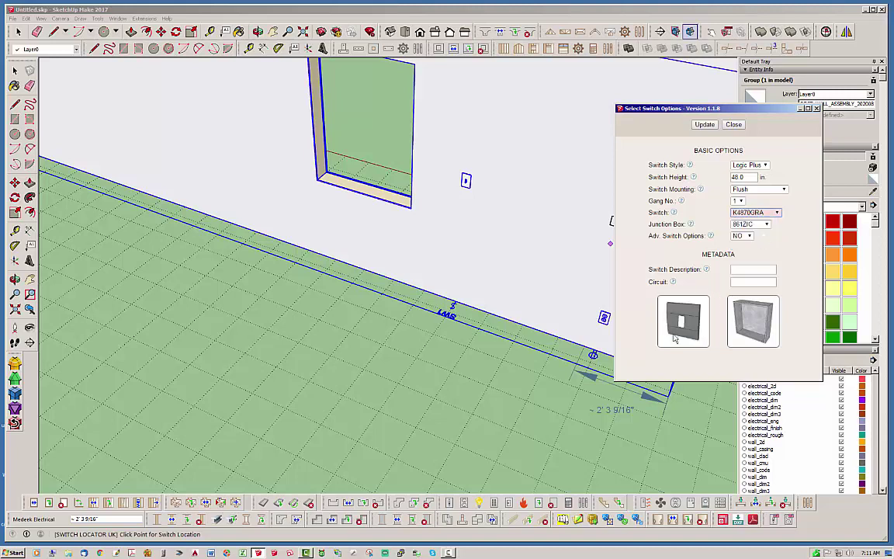
pyautogui.click(776, 215)
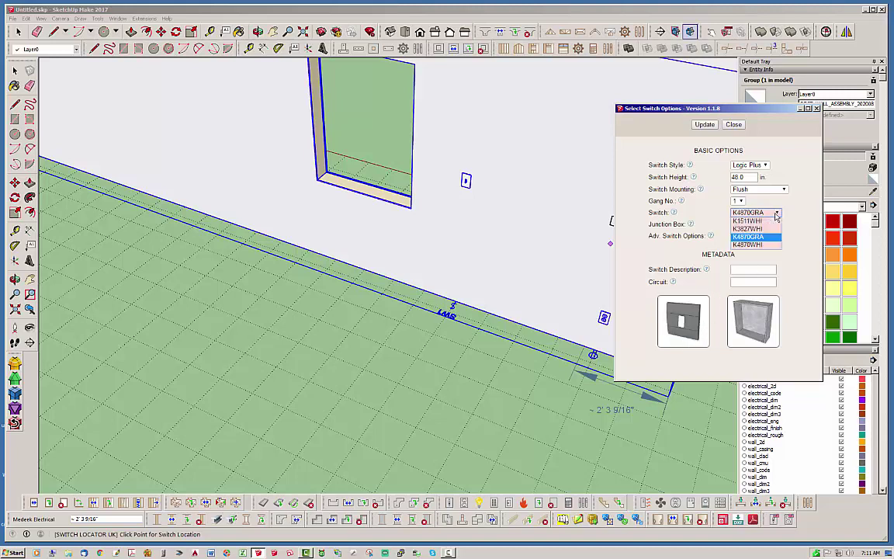
pyautogui.click(751, 243)
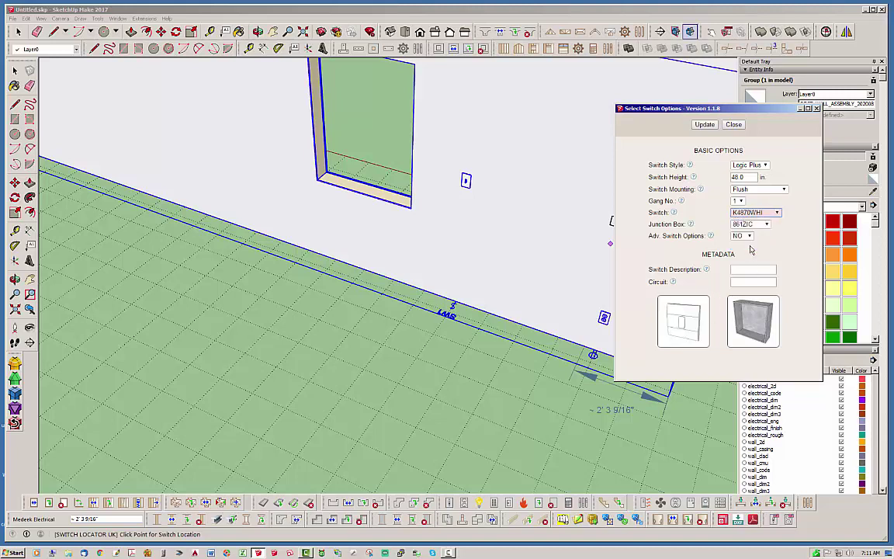
pyautogui.click(776, 213)
pyautogui.click(761, 234)
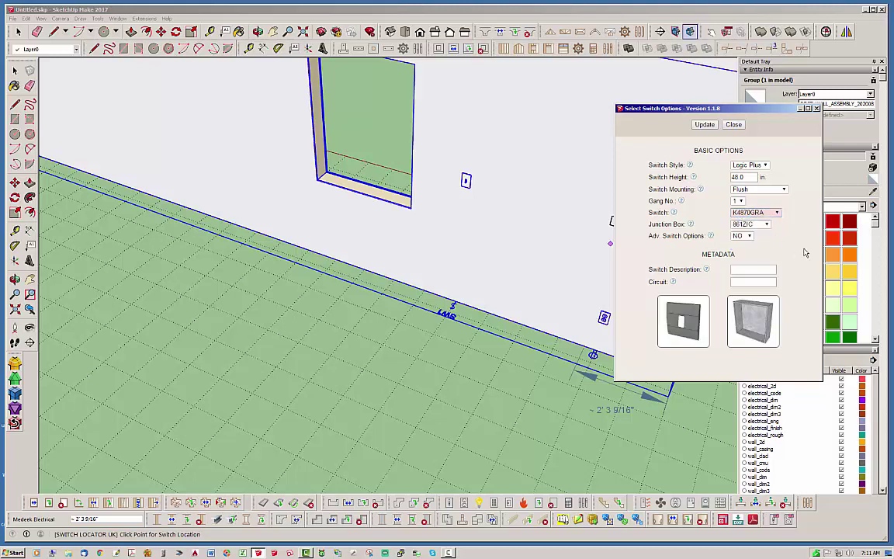
pyautogui.click(705, 125)
# - Place the K4870GRA switch on the wall between the existing switch and the outlet, and inspect it
pyautogui.click(503, 363)
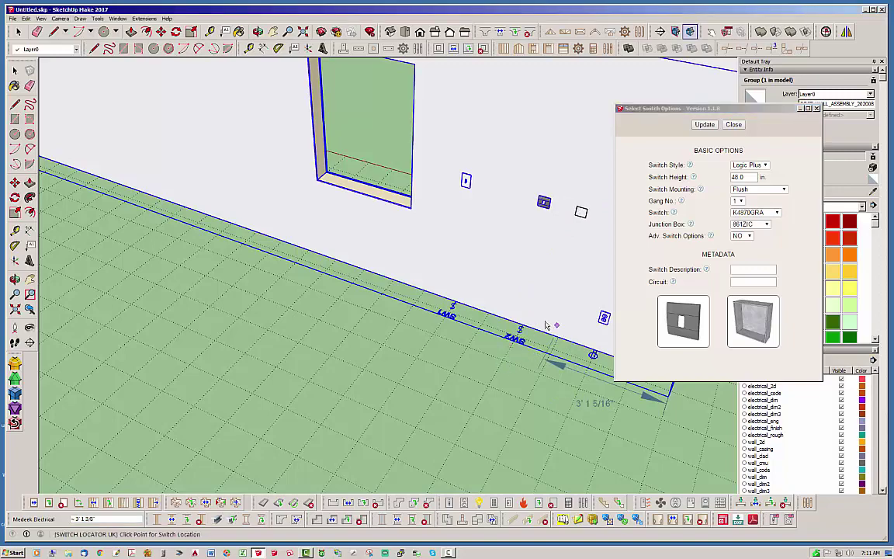
pyautogui.moveTo(501, 265); pyautogui.dragTo(484, 234, button='middle')
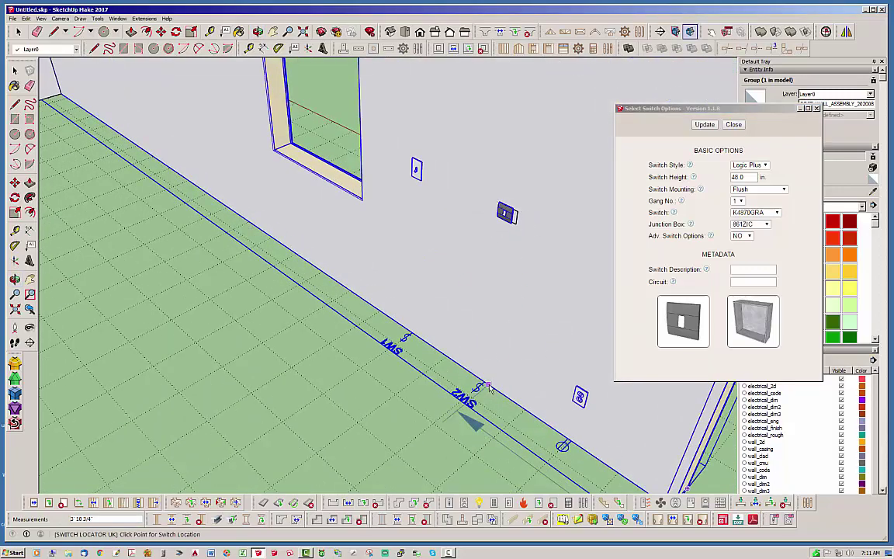
pyautogui.moveTo(458, 392); pyautogui.dragTo(503, 359, button='middle')
pyautogui.moveTo(309, 293); pyautogui.dragTo(217, 314, button='middle')
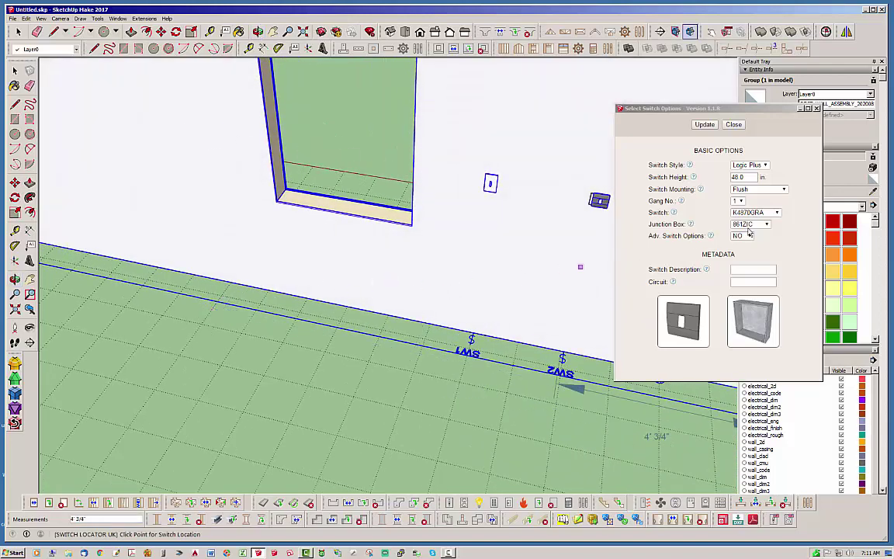
# - Change the switch options to two gangs and choose the K4872D2WHI model
pyautogui.click(739, 201)
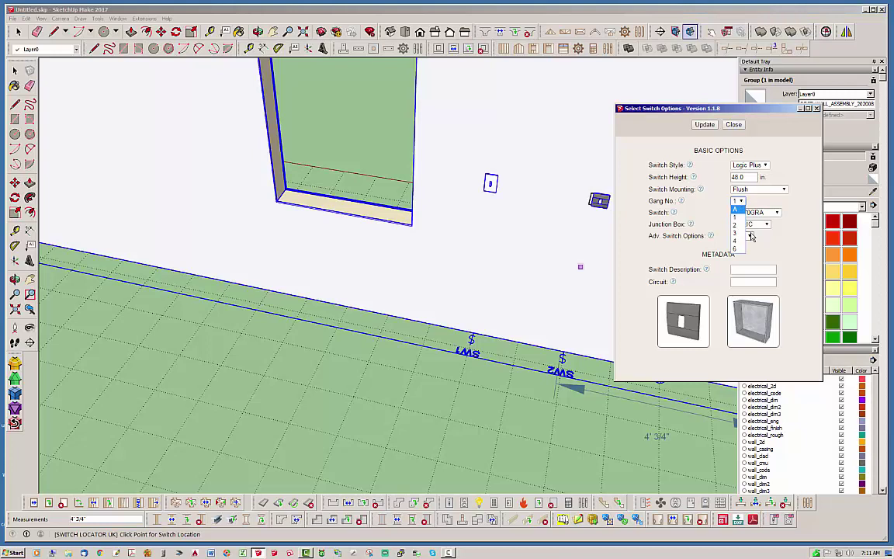
pyautogui.click(741, 226)
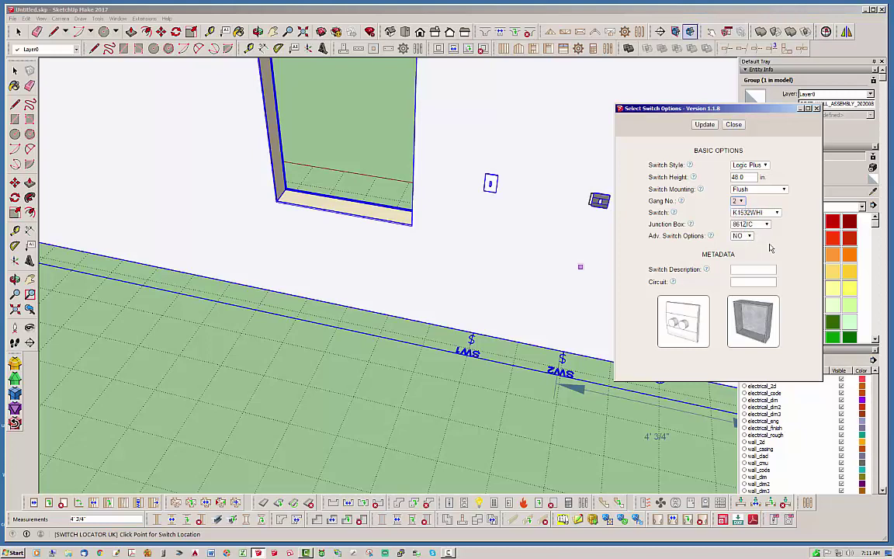
pyautogui.click(769, 214)
pyautogui.click(764, 228)
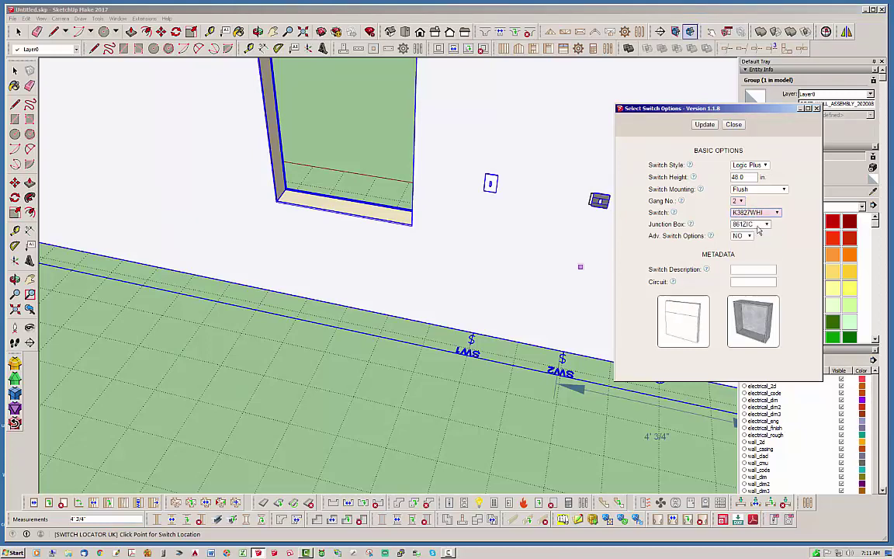
pyautogui.click(767, 212)
pyautogui.click(765, 237)
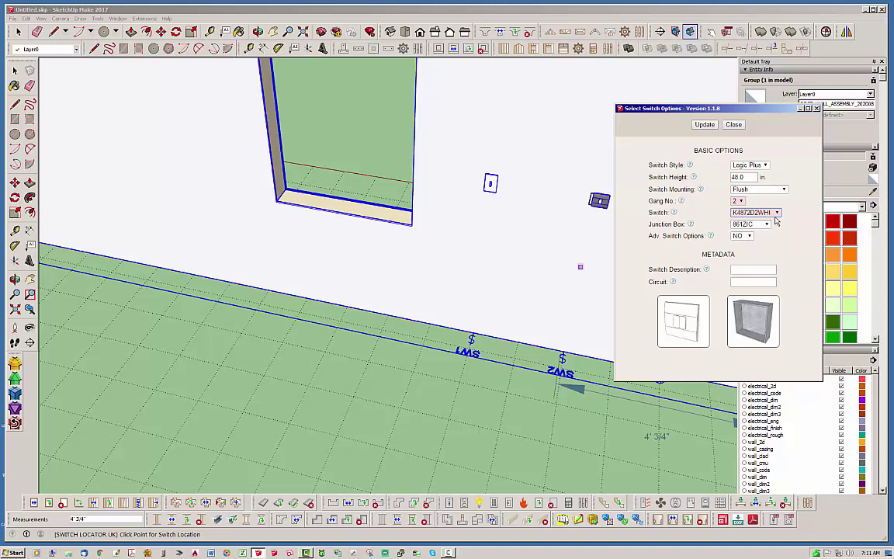
# - Place a grey one-gang switch beyond the window, and apply the two-gang options to place a K4872D2WHI switch about 14' from the wall end
pyautogui.click(202, 324)
pyautogui.click(703, 125)
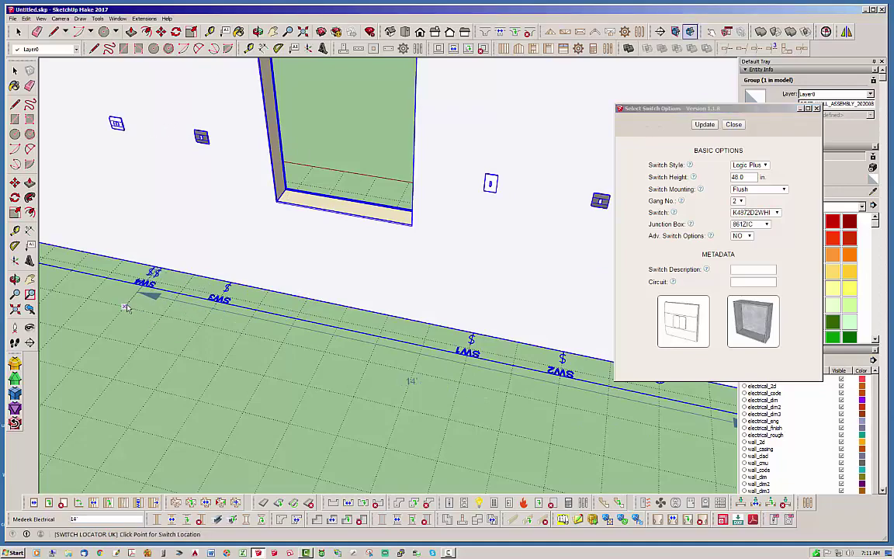
pyautogui.moveTo(417, 286); pyautogui.dragTo(519, 309, button='middle')
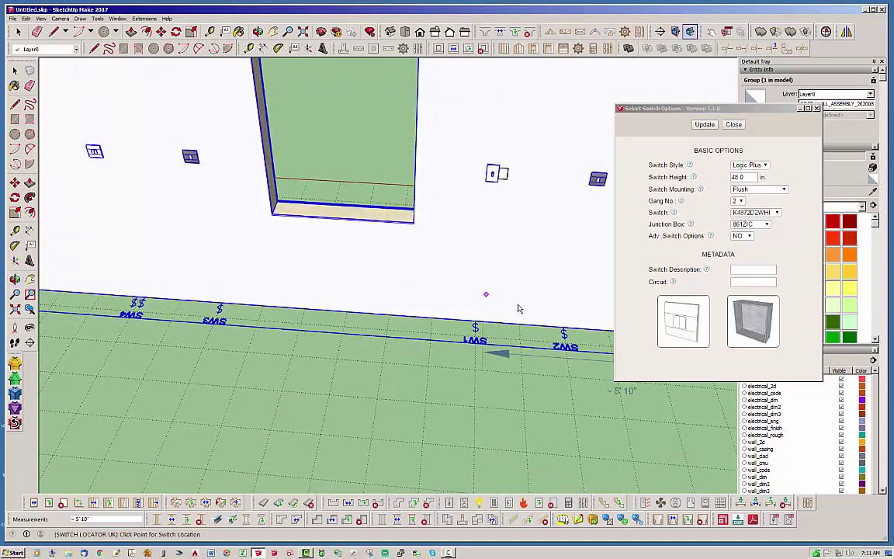
pyautogui.moveTo(221, 272); pyautogui.dragTo(356, 234, button='middle')
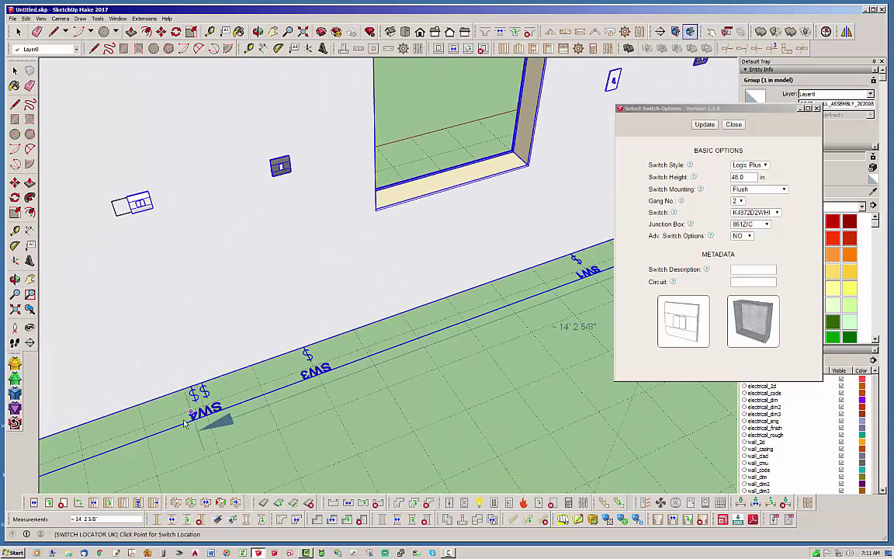
# - Change the two-gang K4872D2WHI switch to surface mounting with the K2140WHI junction box and apply the options
pyautogui.moveTo(164, 430); pyautogui.dragTo(167, 341, button='middle')
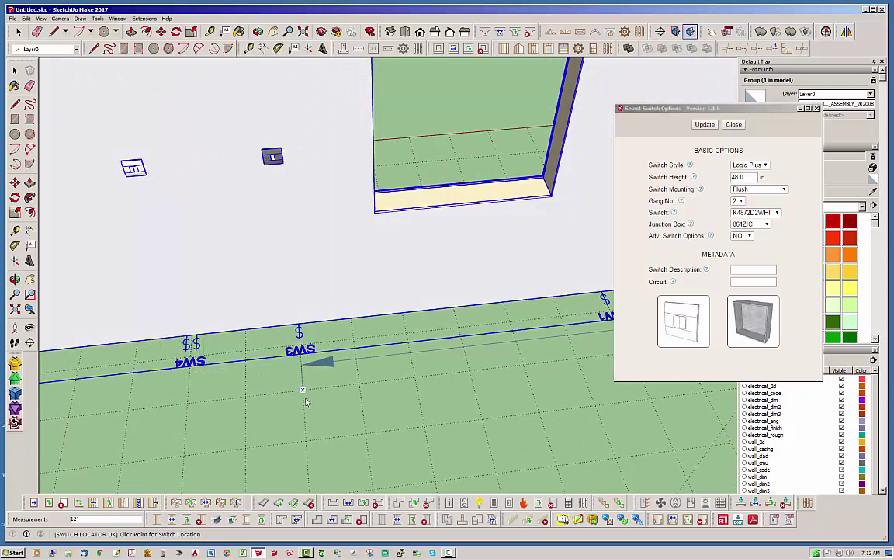
pyautogui.moveTo(315, 392); pyautogui.dragTo(333, 378, button='middle')
pyautogui.scroll(-3, 241, 297)
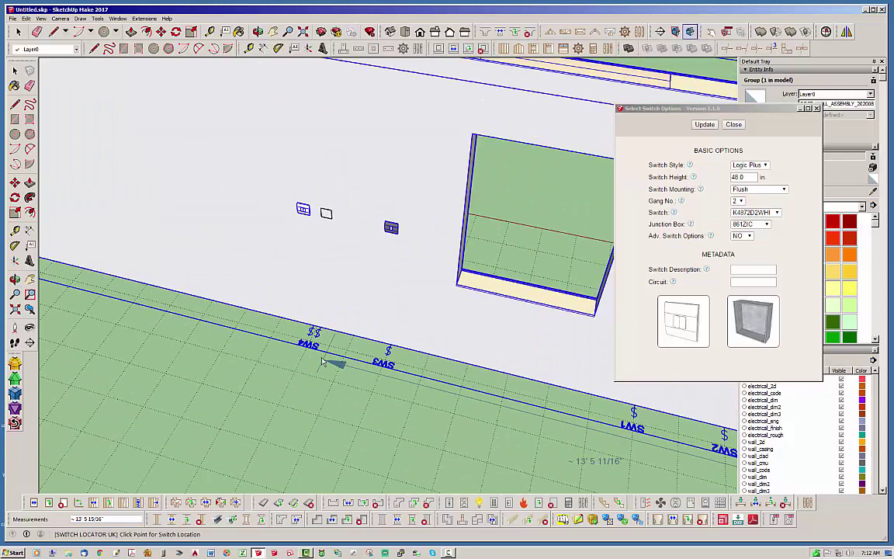
pyautogui.scroll(3, 323, 362)
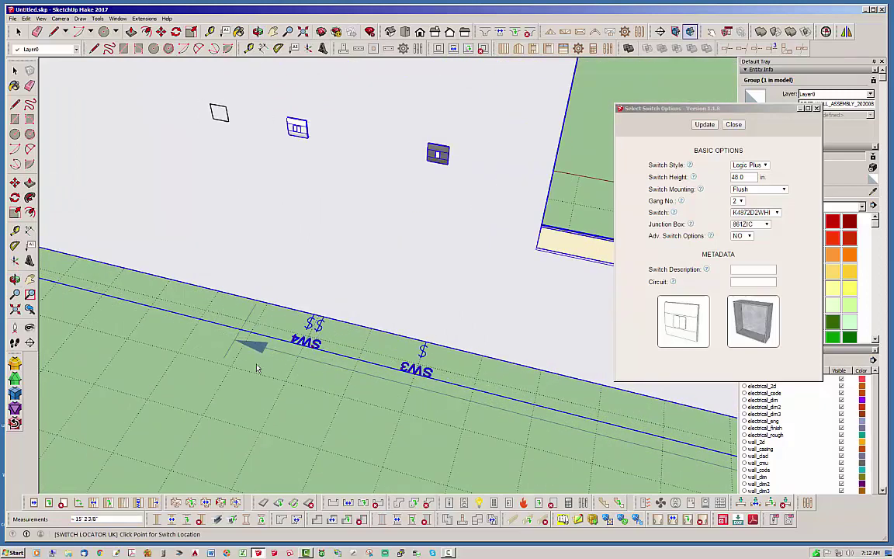
pyautogui.moveTo(258, 367); pyautogui.dragTo(205, 325, button='middle')
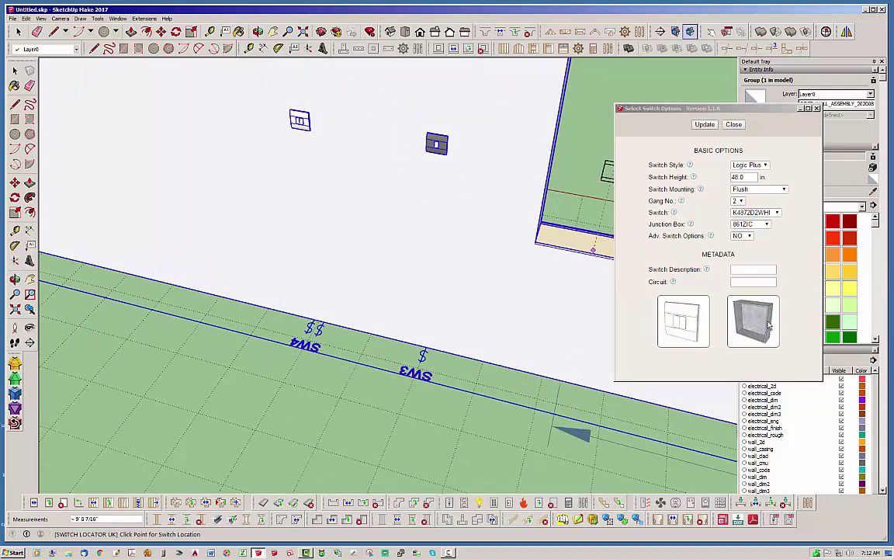
pyautogui.click(776, 189)
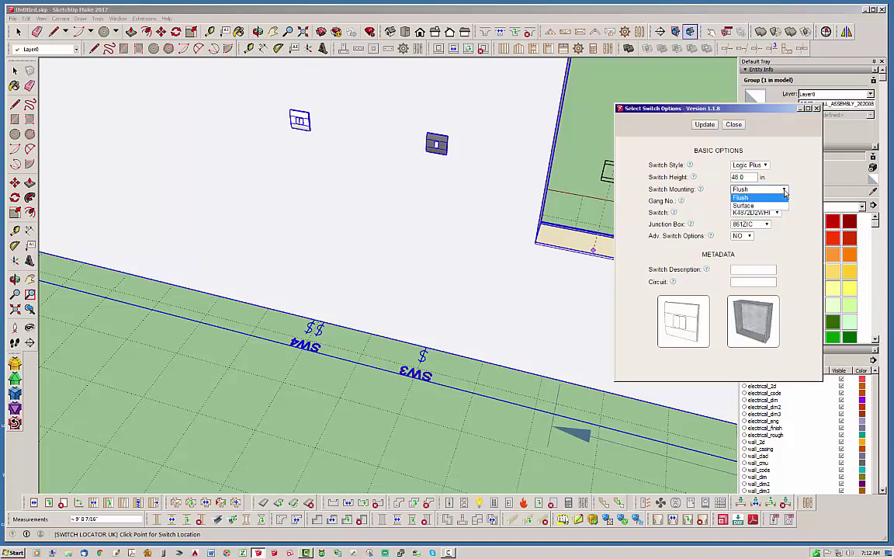
pyautogui.click(757, 204)
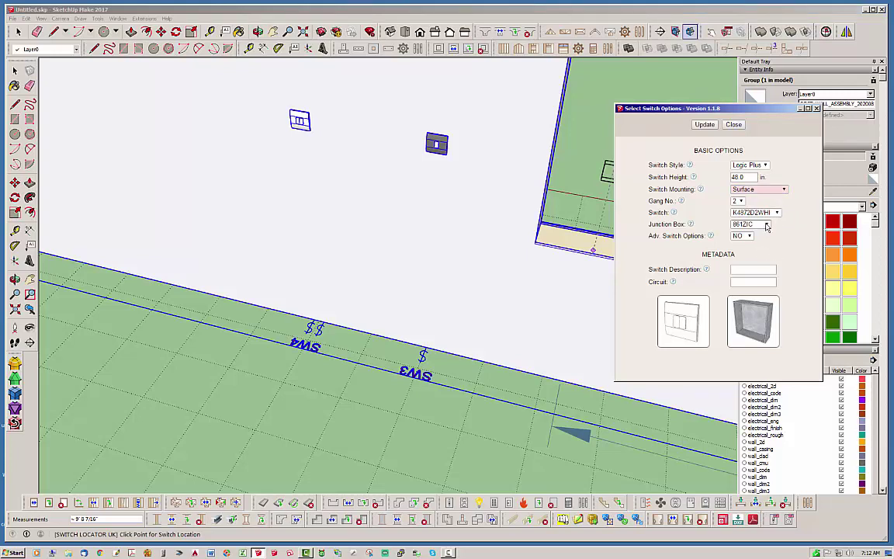
pyautogui.click(767, 225)
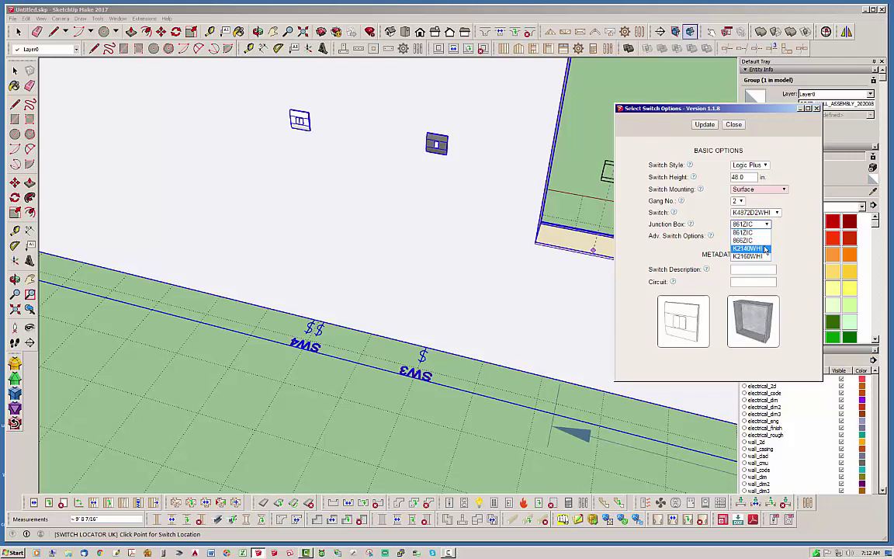
pyautogui.click(765, 249)
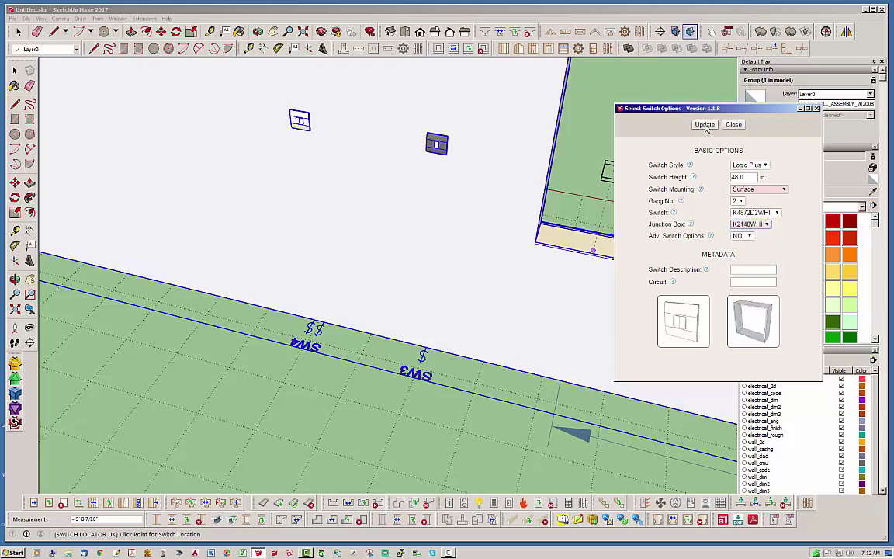
pyautogui.click(705, 126)
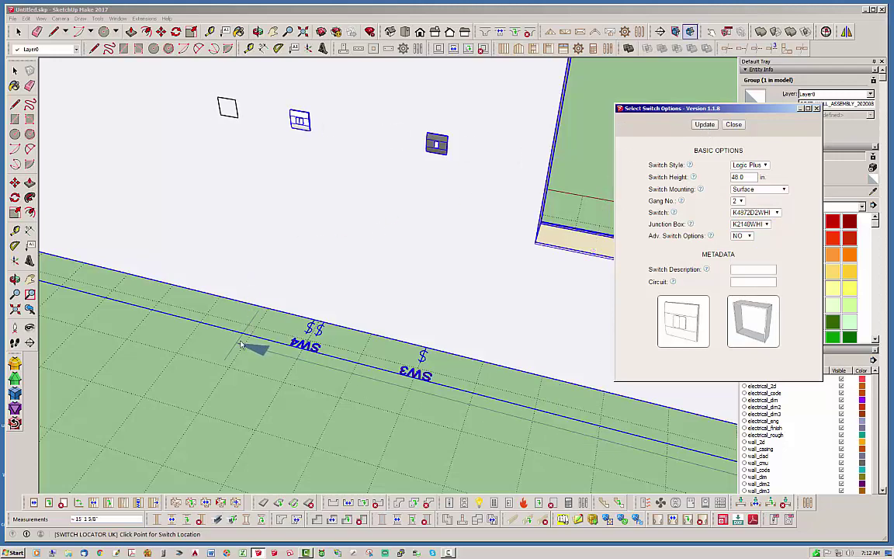
# - Place the surface-mounted two-gang switch about 16' from the wall end, beyond the flush two-gang switch, and inspect it
pyautogui.click(177, 354)
pyautogui.moveTo(255, 249); pyautogui.dragTo(328, 222, button='middle')
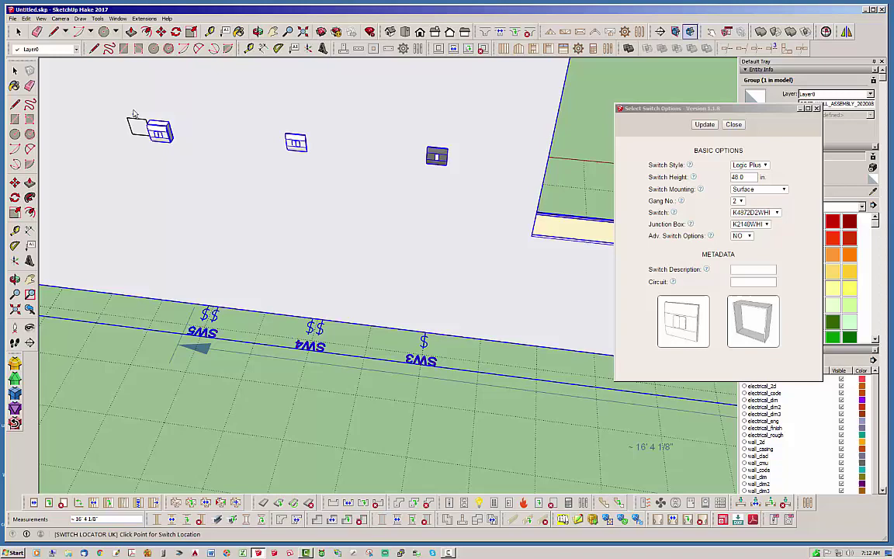
pyautogui.moveTo(134, 114); pyautogui.dragTo(129, 137, button='middle')
pyautogui.scroll(-5, 332, 142)
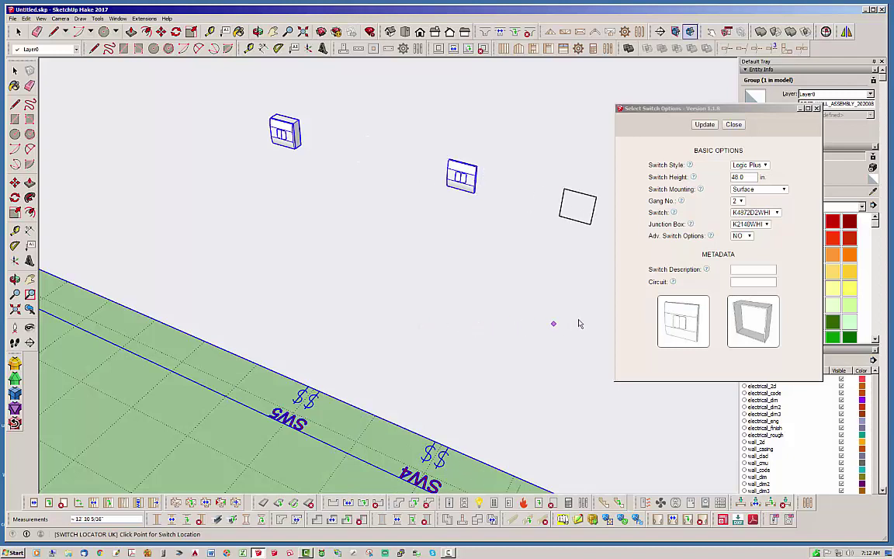
# - Apply gang A with switch K3825WHI and surface junction box K2151WHI, and place the switch 18' from the wall end
pyautogui.click(765, 166)
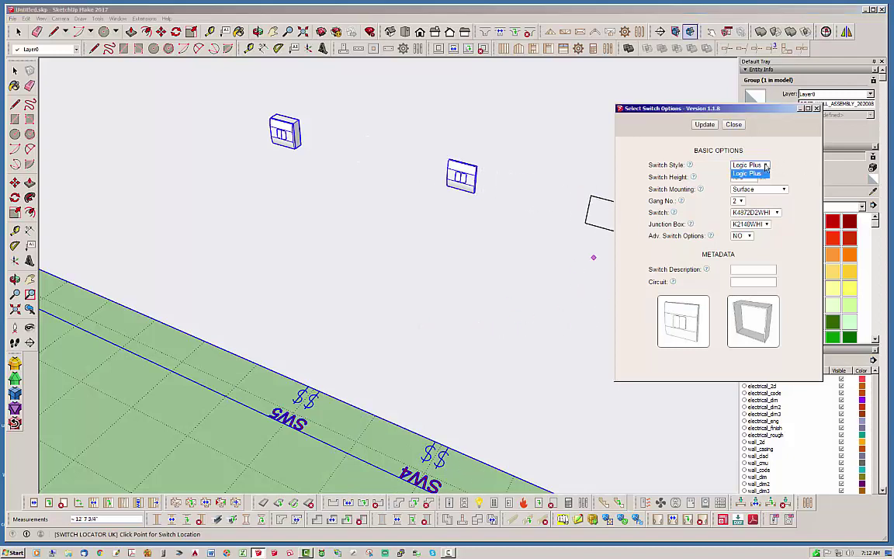
pyautogui.click(806, 163)
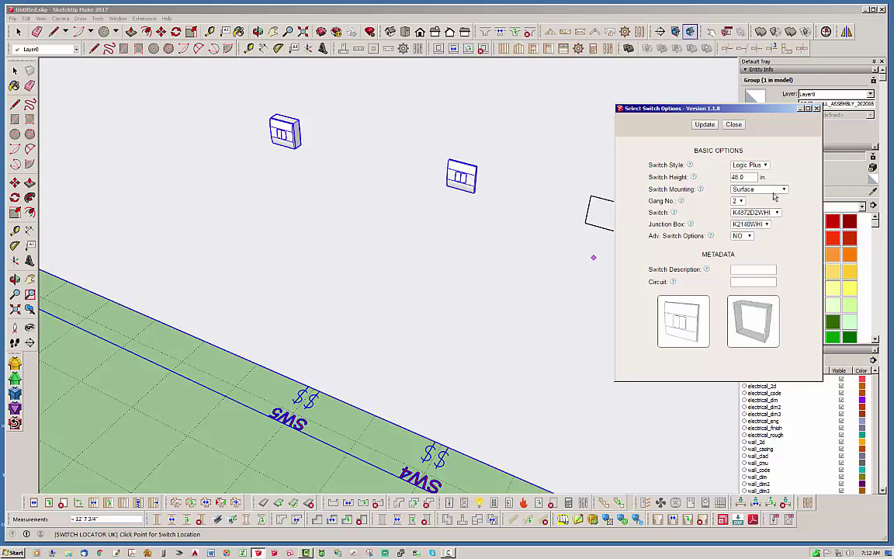
pyautogui.click(740, 201)
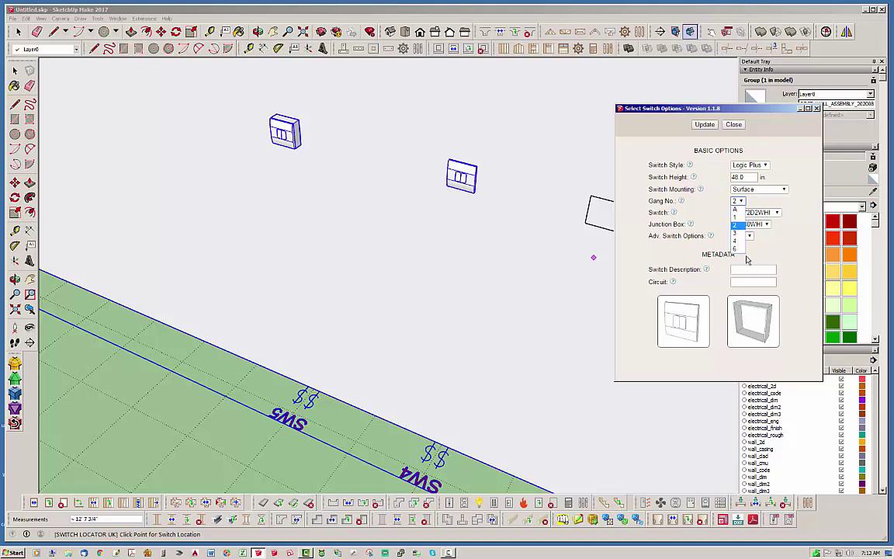
pyautogui.click(736, 209)
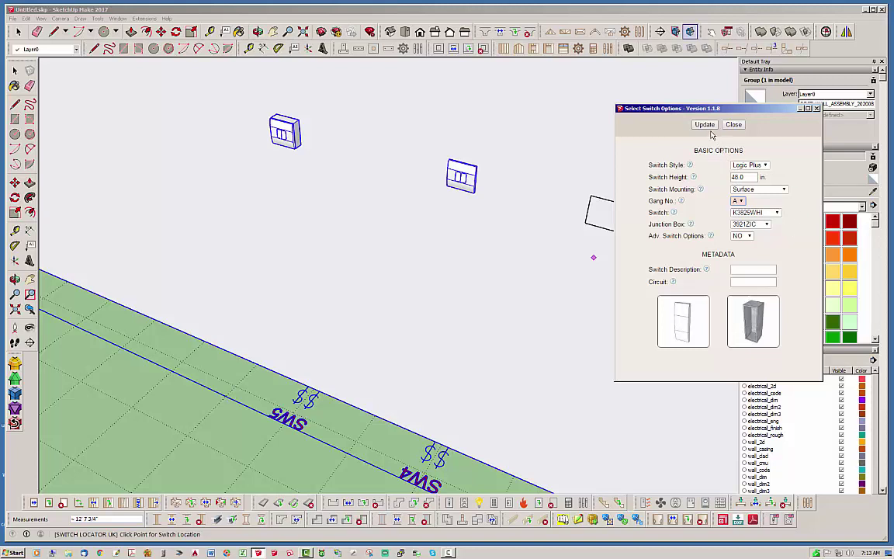
pyautogui.click(748, 236)
pyautogui.click(739, 252)
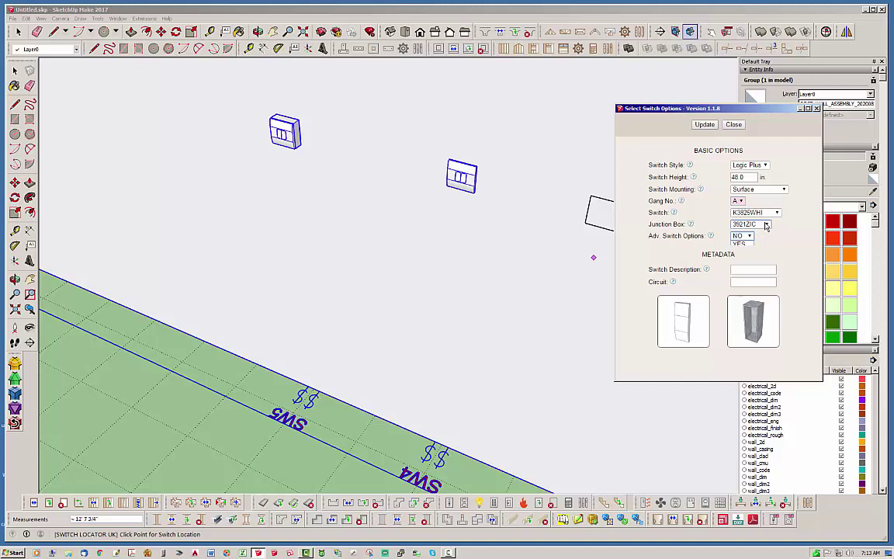
pyautogui.click(767, 224)
pyautogui.click(760, 243)
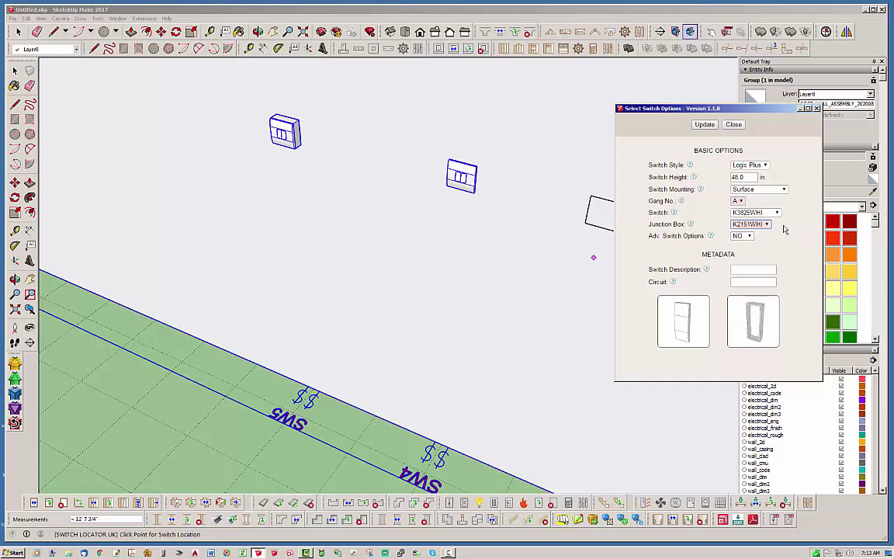
pyautogui.click(705, 125)
pyautogui.click(201, 345)
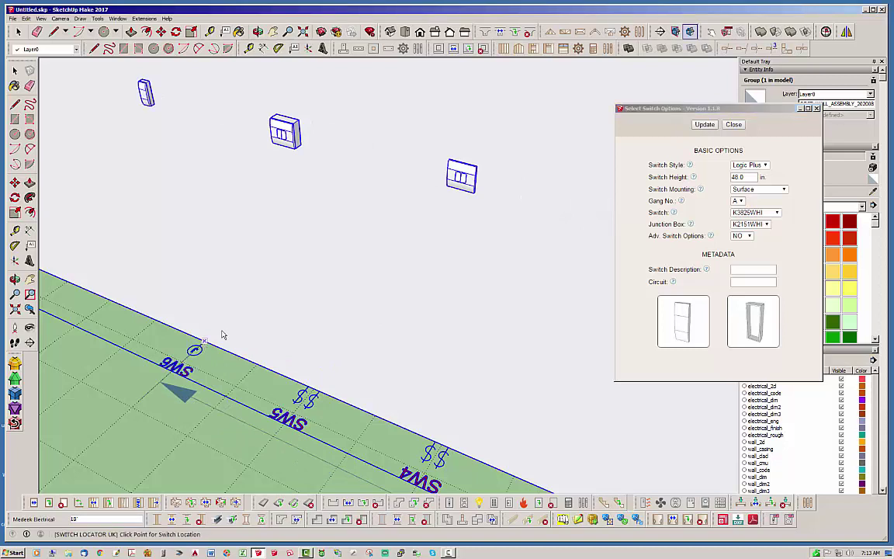
# - Change the gang A switch model to K4841WHI, place it 20' from the wall end, and inspect both narrow switches
pyautogui.click(757, 211)
pyautogui.click(749, 229)
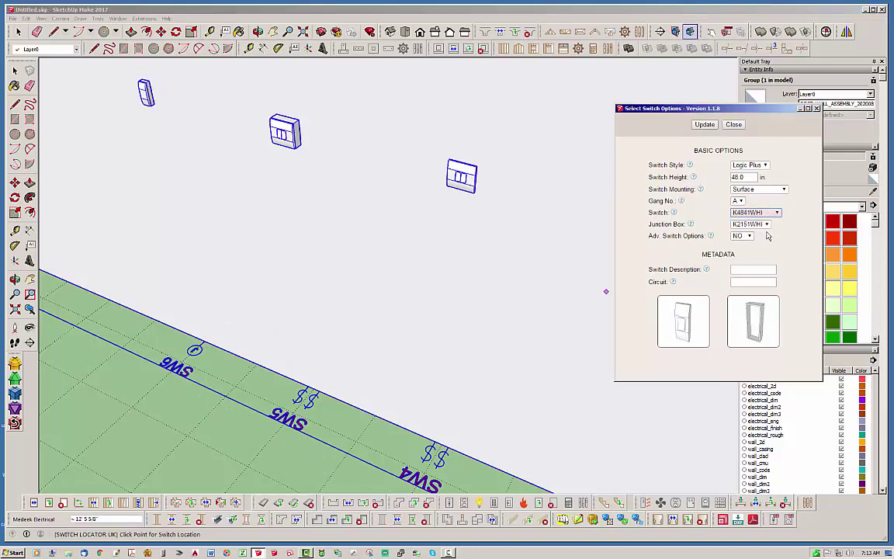
pyautogui.click(705, 124)
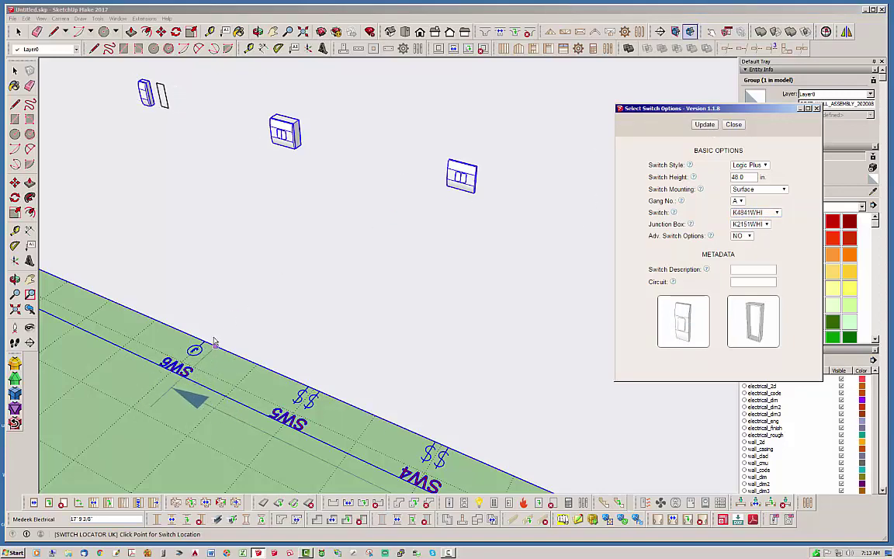
pyautogui.moveTo(211, 330); pyautogui.dragTo(381, 331, button='middle')
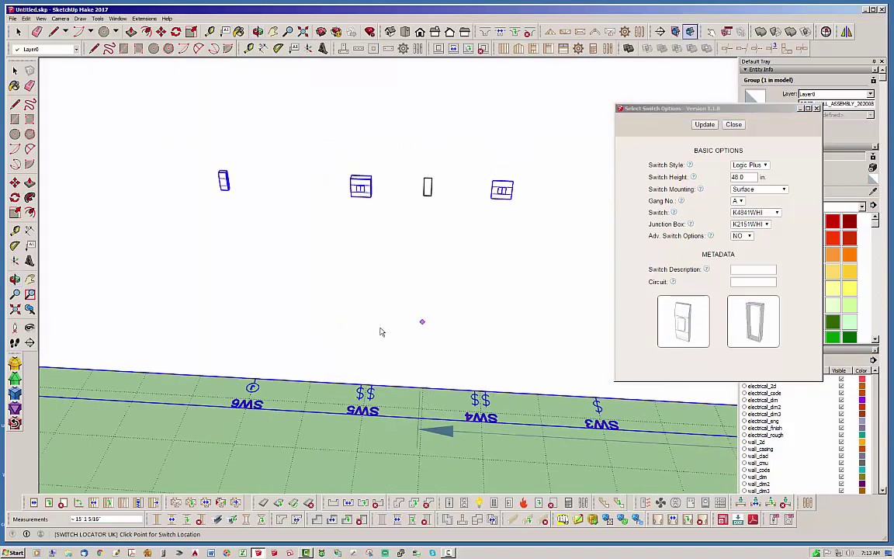
pyautogui.click(140, 394)
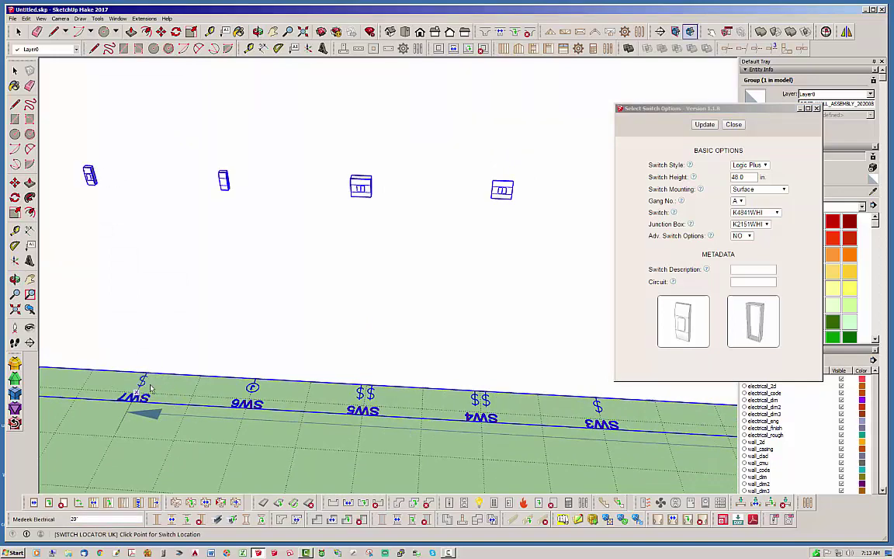
pyautogui.moveTo(204, 341); pyautogui.dragTo(153, 287, button='middle')
pyautogui.scroll(6, 74, 151)
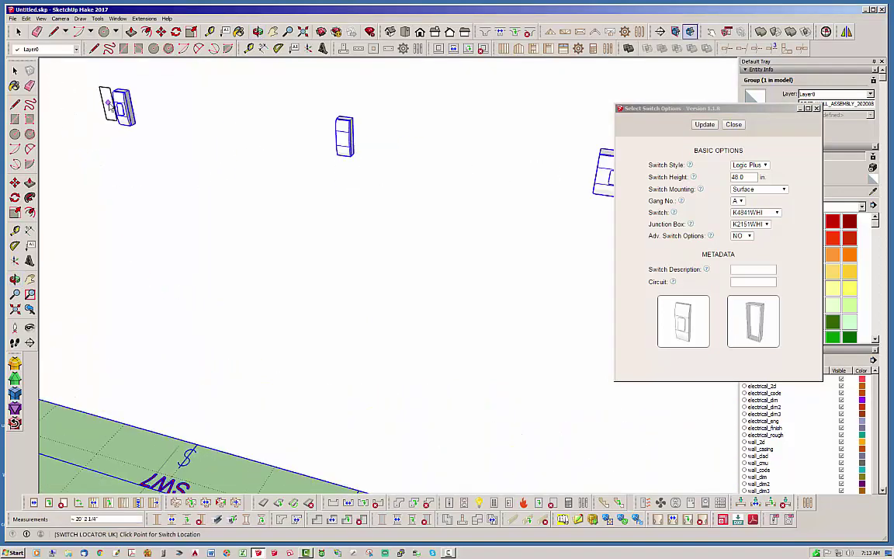
pyautogui.scroll(-6, 105, 91)
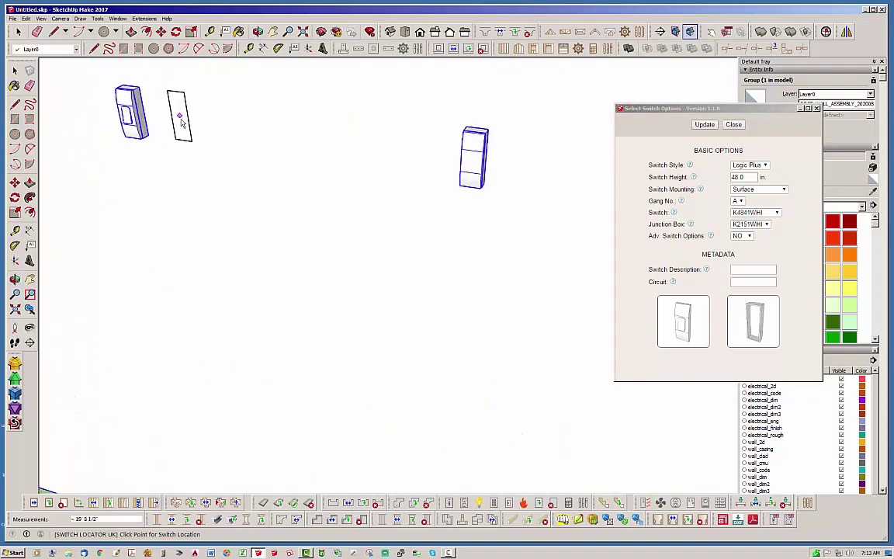
# - Set the switch options to six gangs, model K4879WHI and flush mounting, and apply them
pyautogui.click(738, 201)
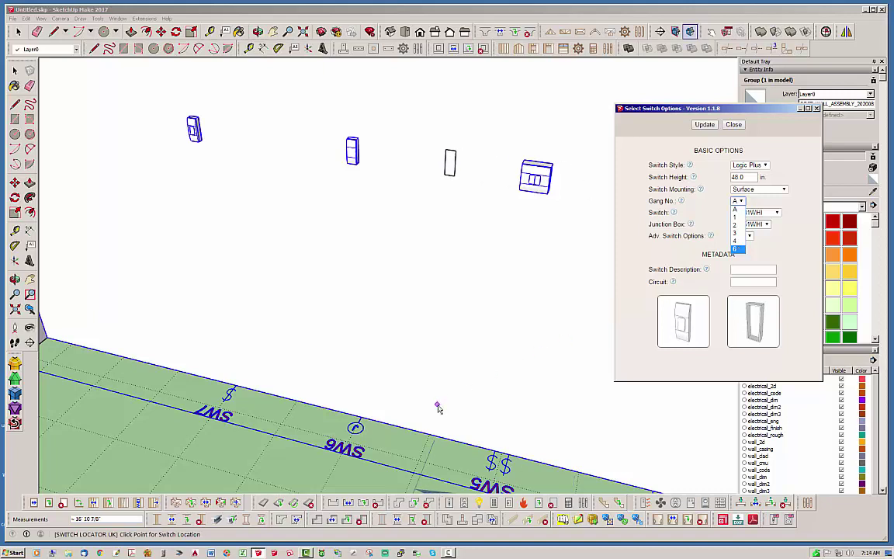
pyautogui.click(737, 249)
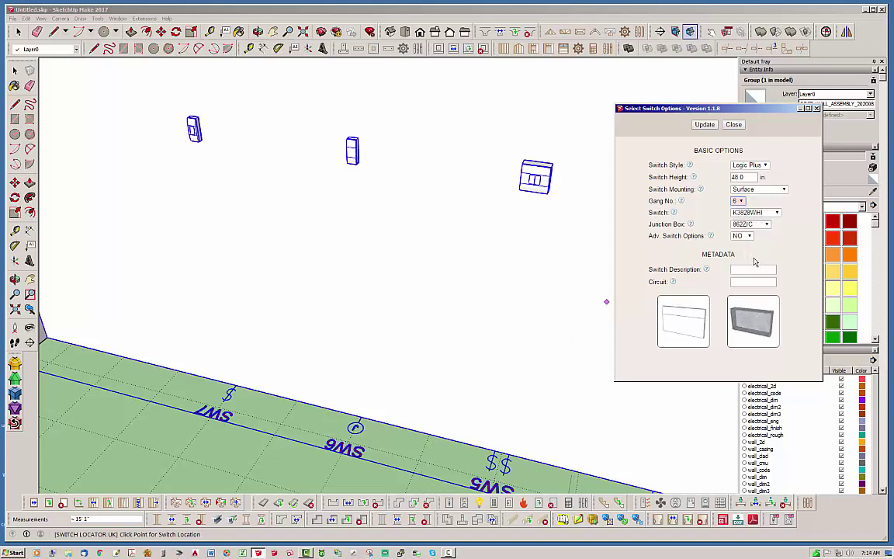
pyautogui.click(755, 213)
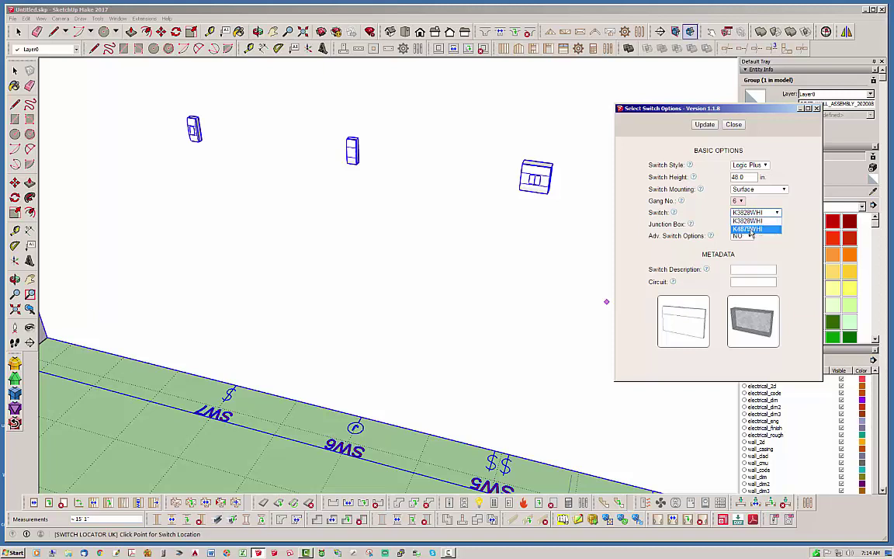
pyautogui.click(751, 230)
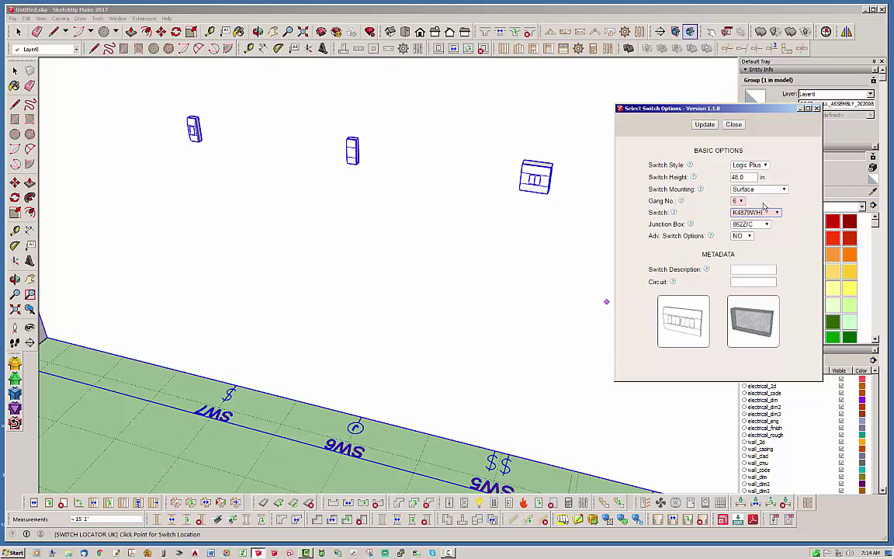
pyautogui.click(783, 189)
pyautogui.click(742, 196)
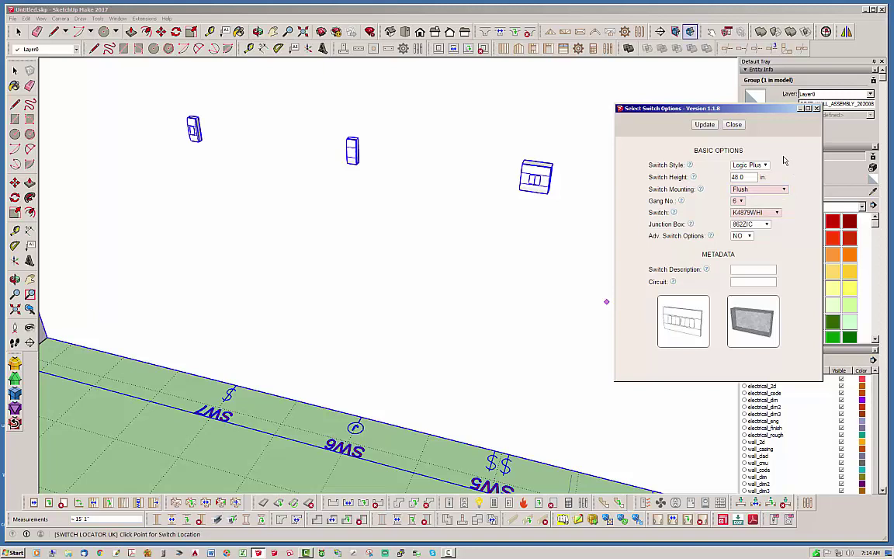
pyautogui.click(705, 125)
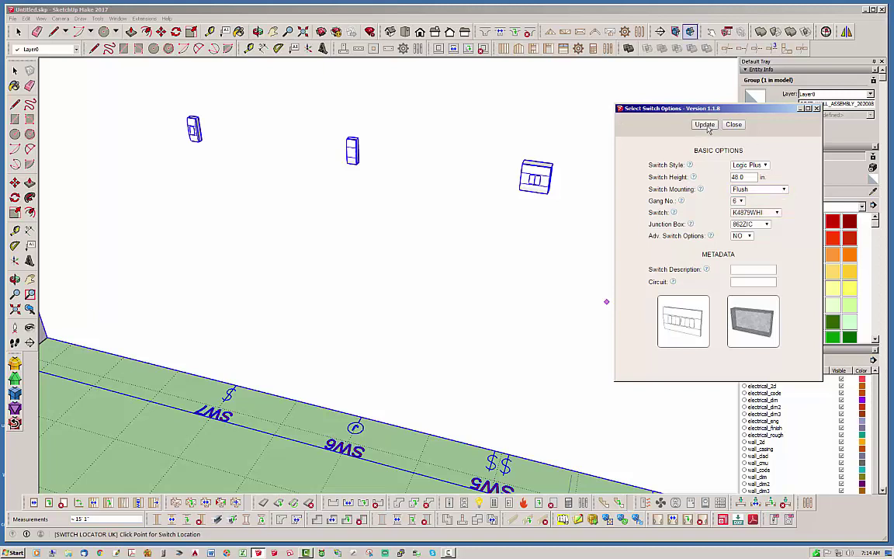
# - Place the six-gang switch about 17' from the wall end, between the surface two-gang and K3825WHI switches, and end switch placement
pyautogui.click(425, 442)
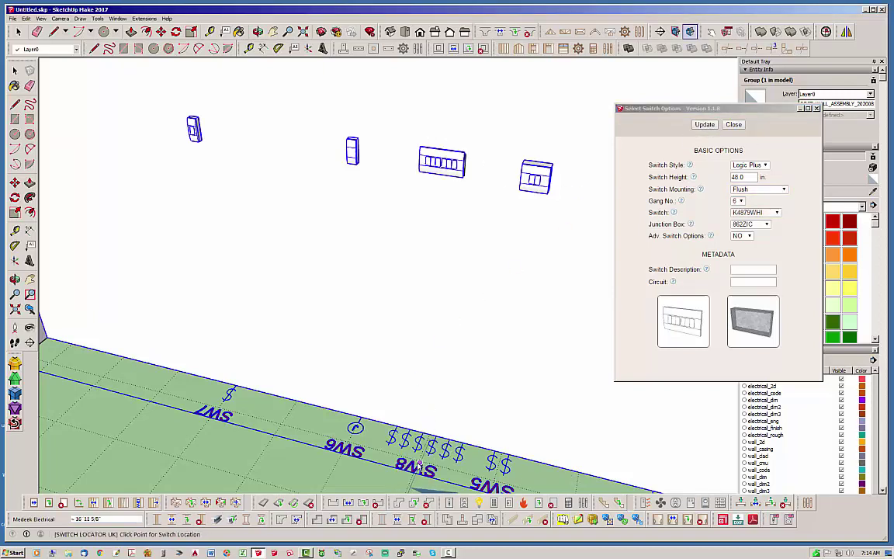
pyautogui.moveTo(431, 313)
pyautogui.mouseDown(button='middle')
pyautogui.moveTo(370, 319)
pyautogui.moveTo(330, 343)
pyautogui.mouseUp(button='middle')
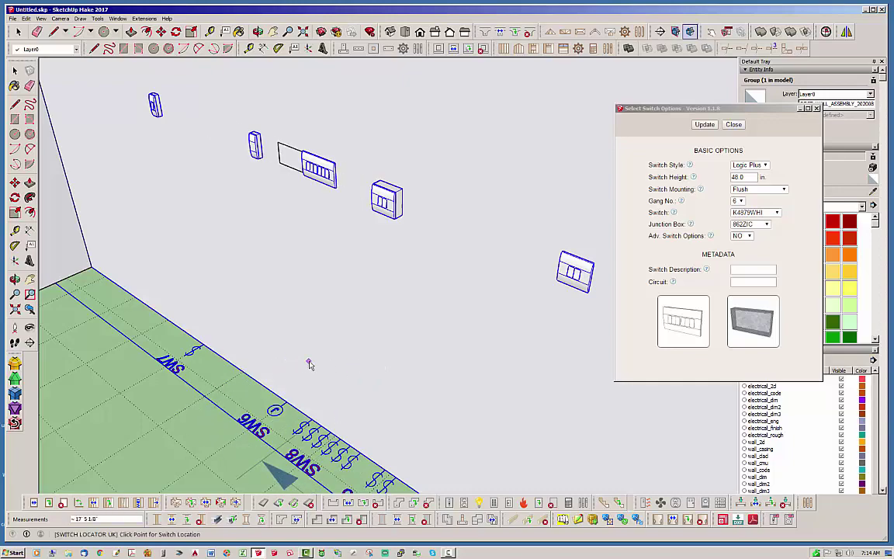
pyautogui.moveTo(335, 351); pyautogui.dragTo(410, 369, button='middle')
pyautogui.scroll(-2, 394, 325)
pyautogui.press('space')
pyautogui.scroll(-3, 496, 334)
pyautogui.scroll(-2, 536, 302)
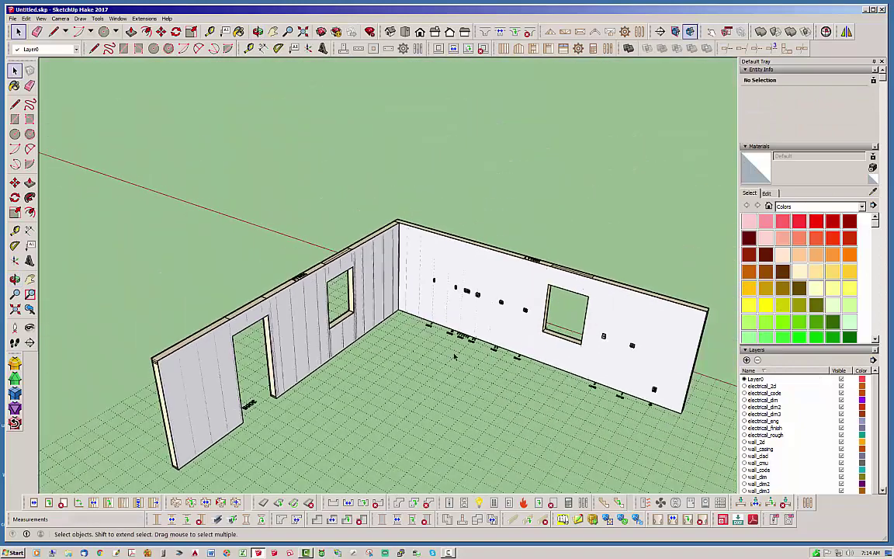
# - Start outlet placement on the wall with the door, move the options window aside, and keep the gang number at 2
pyautogui.scroll(3, 357, 380)
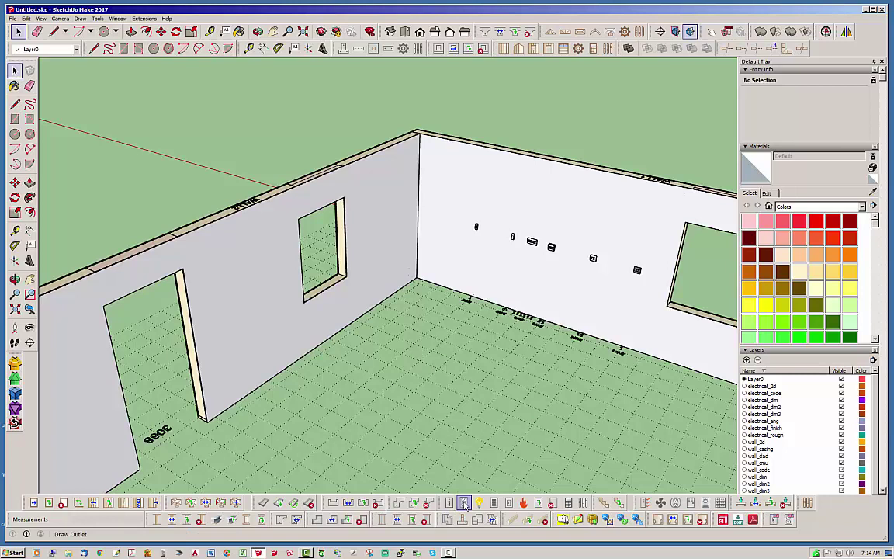
pyautogui.click(789, 519)
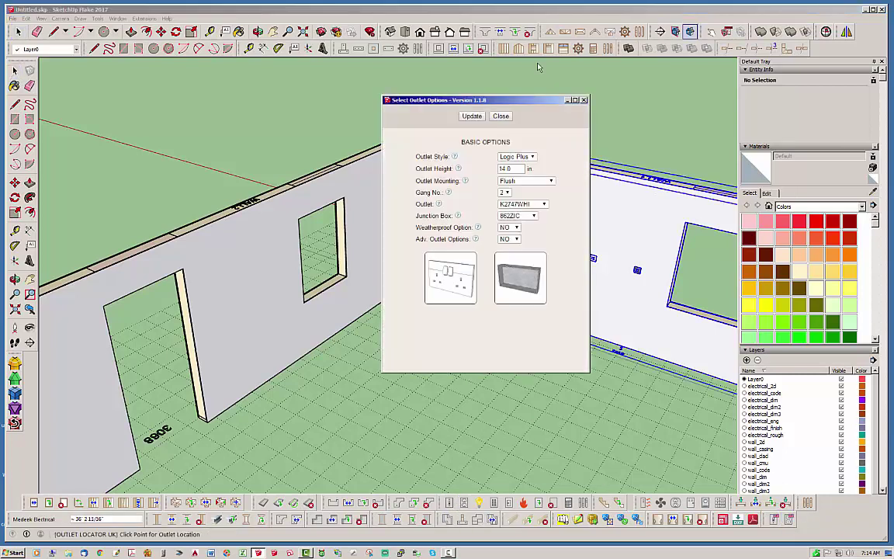
pyautogui.moveTo(513, 100); pyautogui.dragTo(637, 87)
pyautogui.moveTo(310, 290); pyautogui.dragTo(219, 331, button='middle')
pyautogui.scroll(2, 220, 331)
pyautogui.moveTo(424, 308); pyautogui.dragTo(415, 319, button='middle')
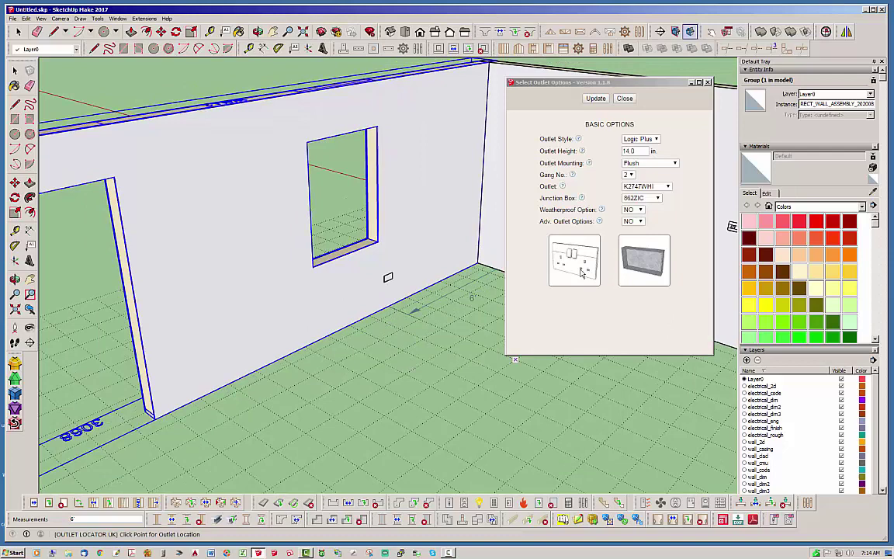
pyautogui.click(631, 175)
pyautogui.click(632, 175)
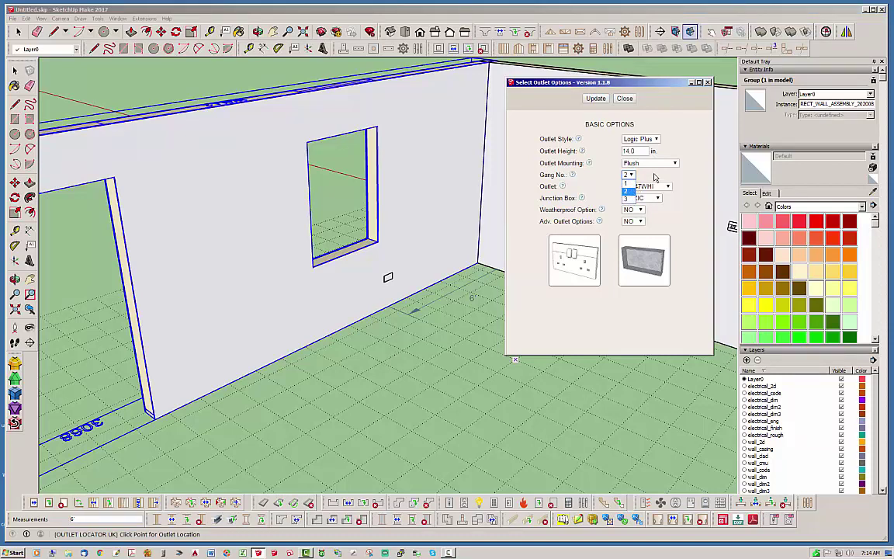
pyautogui.click(630, 191)
# - Preview the red two-gang outlet models K2747D1RED and K2746D1RED in the outlet options
pyautogui.click(645, 186)
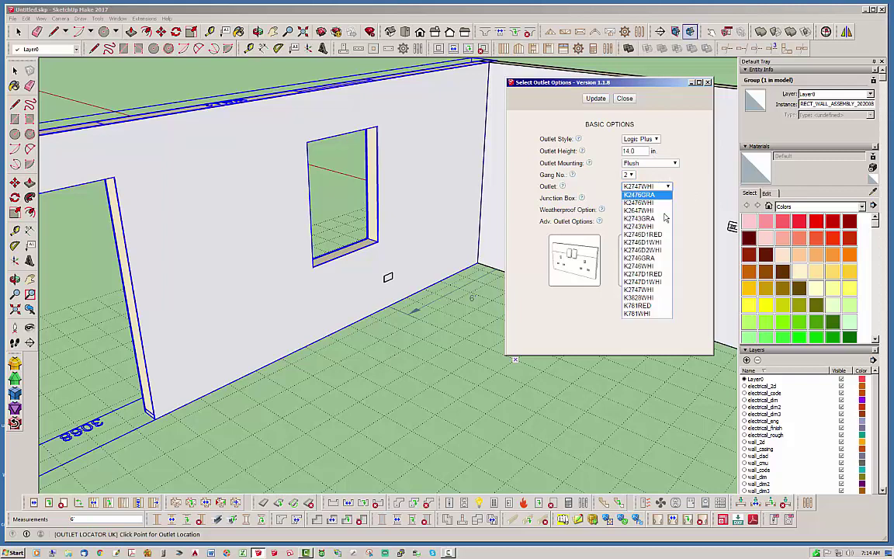
pyautogui.click(643, 273)
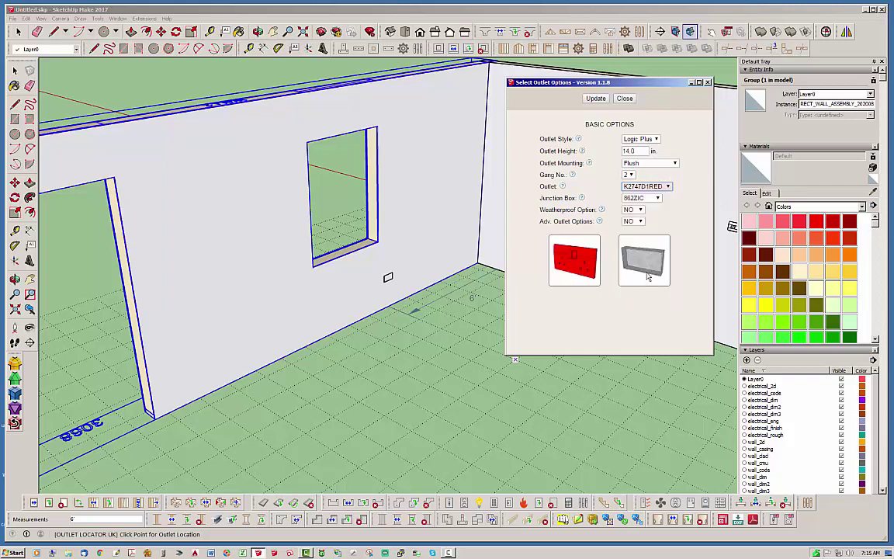
pyautogui.click(666, 187)
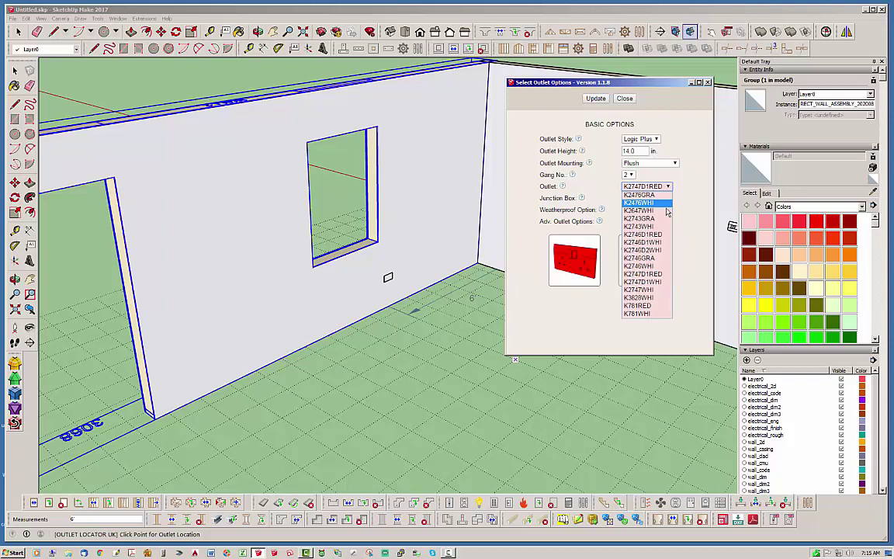
pyautogui.click(660, 237)
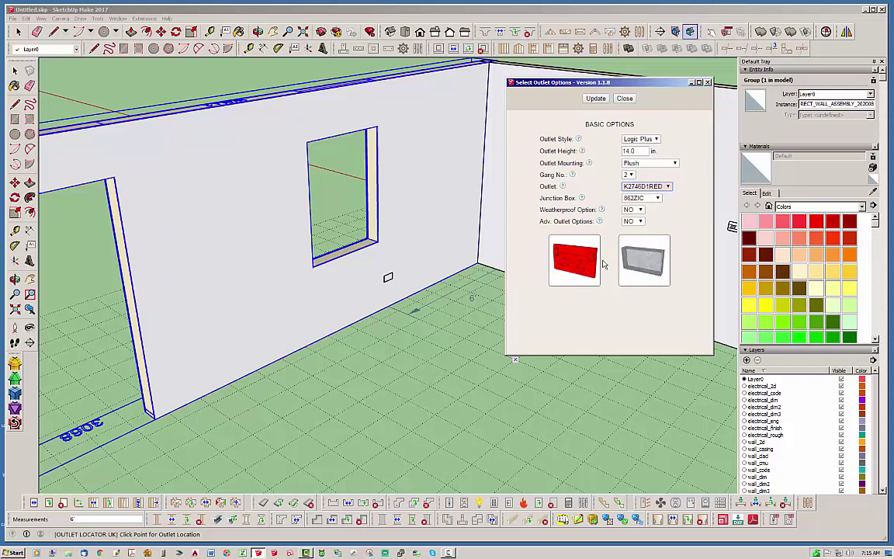
# - Select outlet model K2743GRA, apply it, and place the outlet on the wall between the door and the window
pyautogui.click(667, 187)
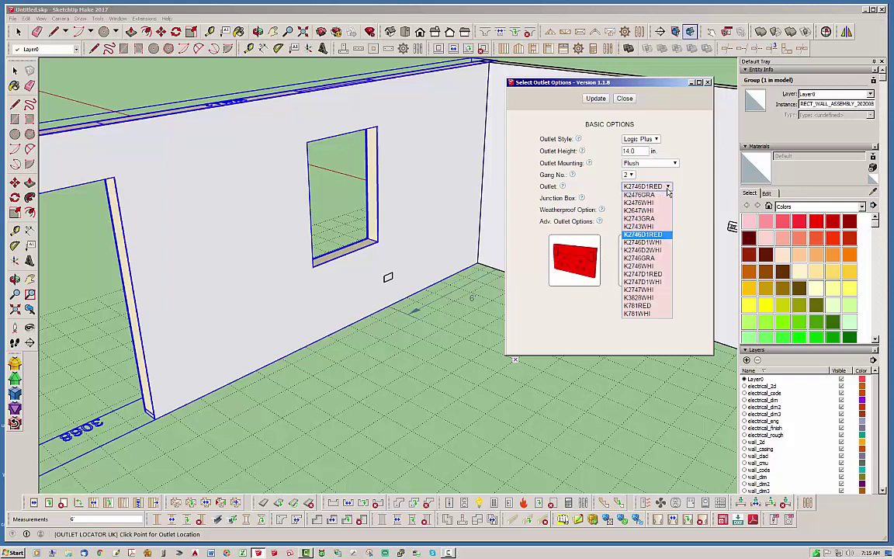
pyautogui.click(646, 222)
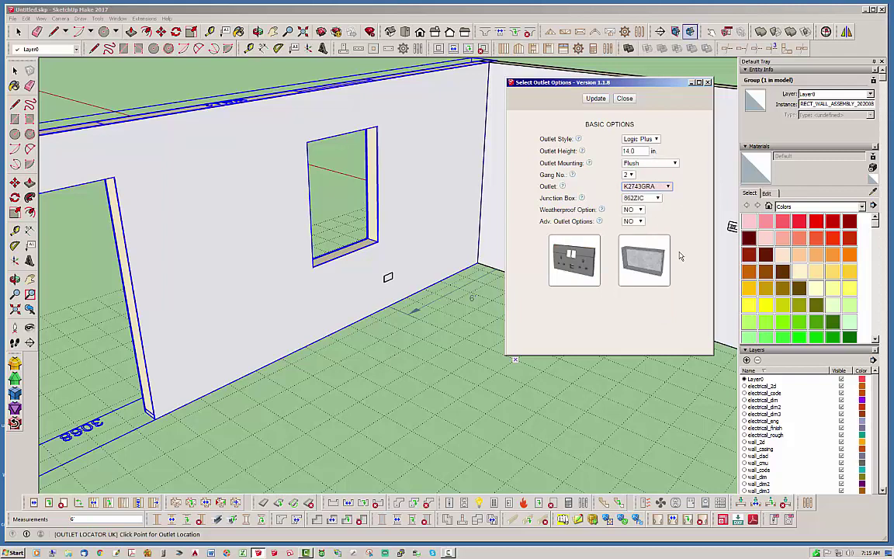
pyautogui.click(652, 163)
pyautogui.click(611, 127)
pyautogui.click(598, 103)
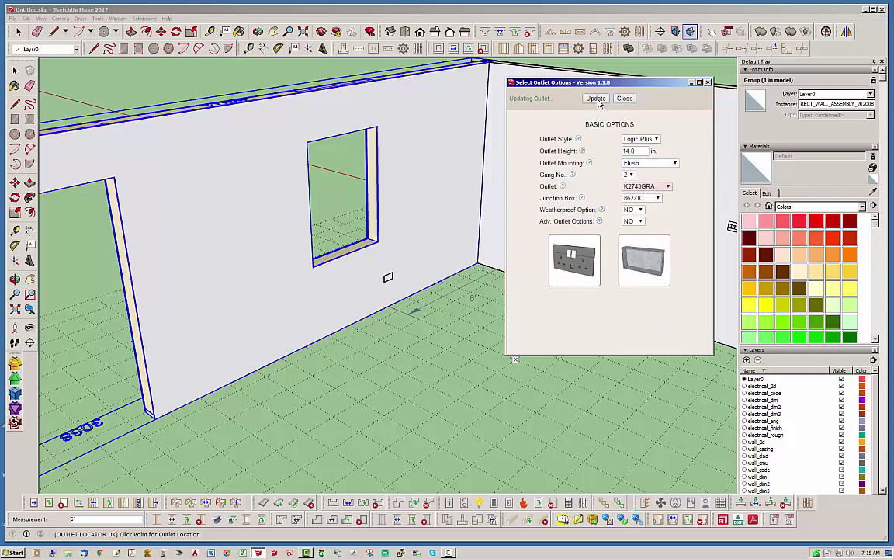
pyautogui.click(275, 379)
pyautogui.scroll(5, 233, 345)
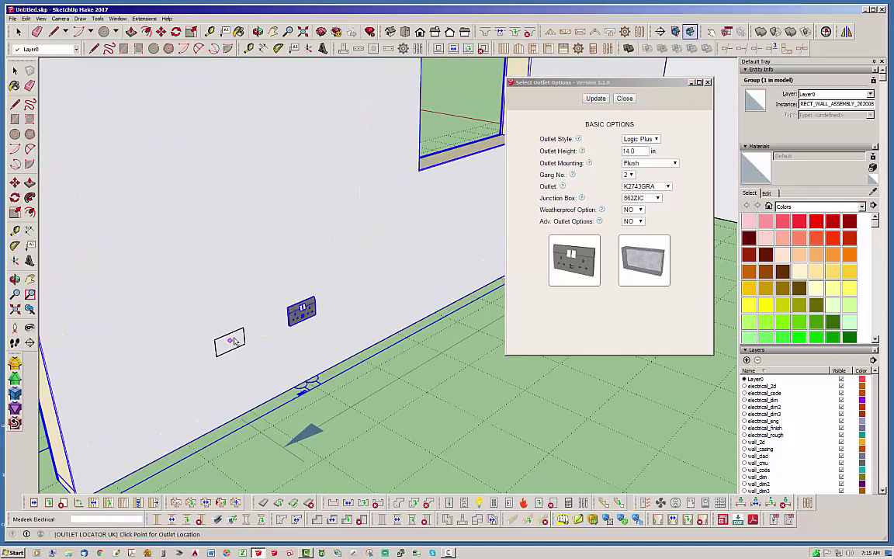
pyautogui.scroll(4, 233, 342)
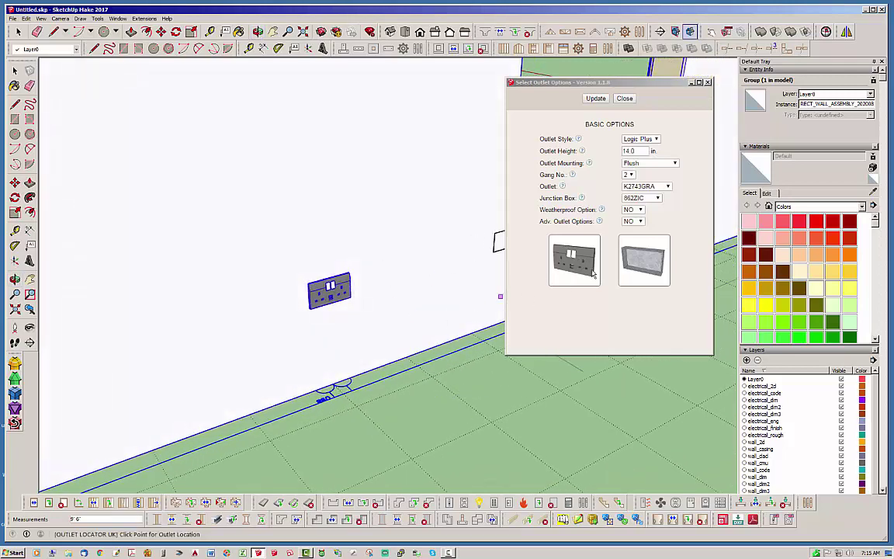
# - Change the outlet model to K2476WHI, place it 14' from the wall corner beside the door, and end outlet placement
pyautogui.click(669, 187)
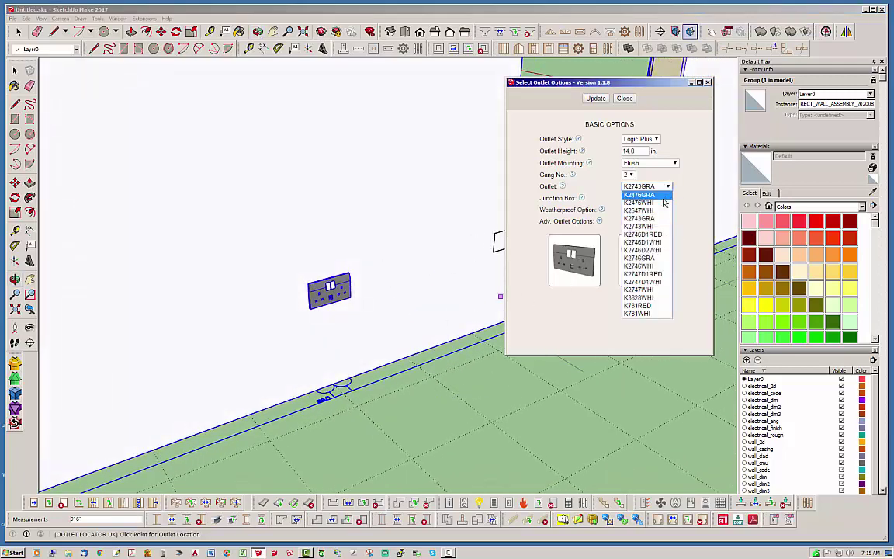
pyautogui.click(644, 203)
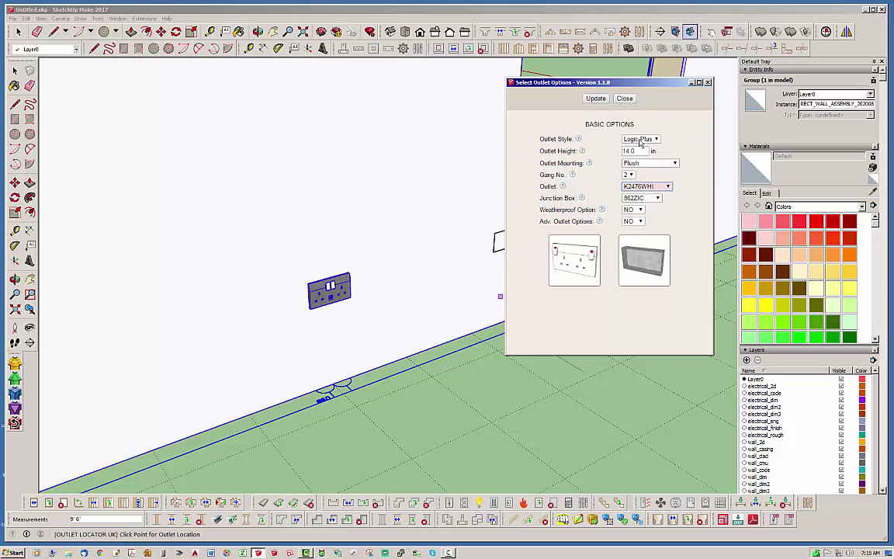
pyautogui.click(599, 99)
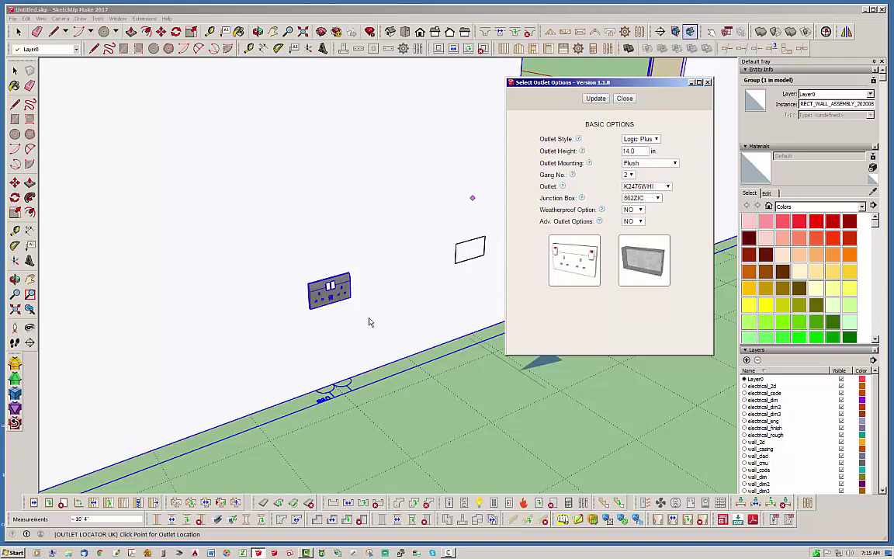
pyautogui.scroll(-2, 341, 330)
pyautogui.click(227, 437)
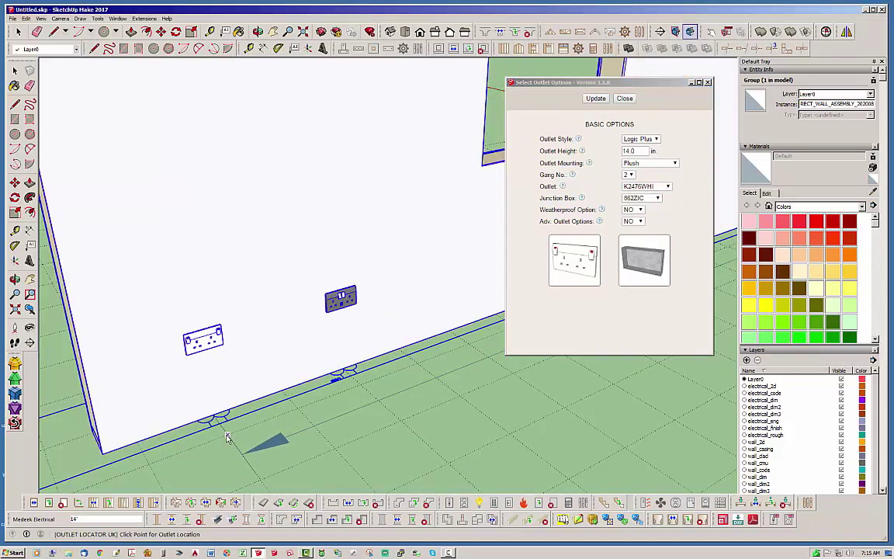
pyautogui.moveTo(281, 420); pyautogui.dragTo(342, 373, button='middle')
pyautogui.press('space')
# - Examine the grey and white two-gang outlets and their plan symbols at the base of the wall
pyautogui.moveTo(398, 400); pyautogui.dragTo(332, 382, button='middle')
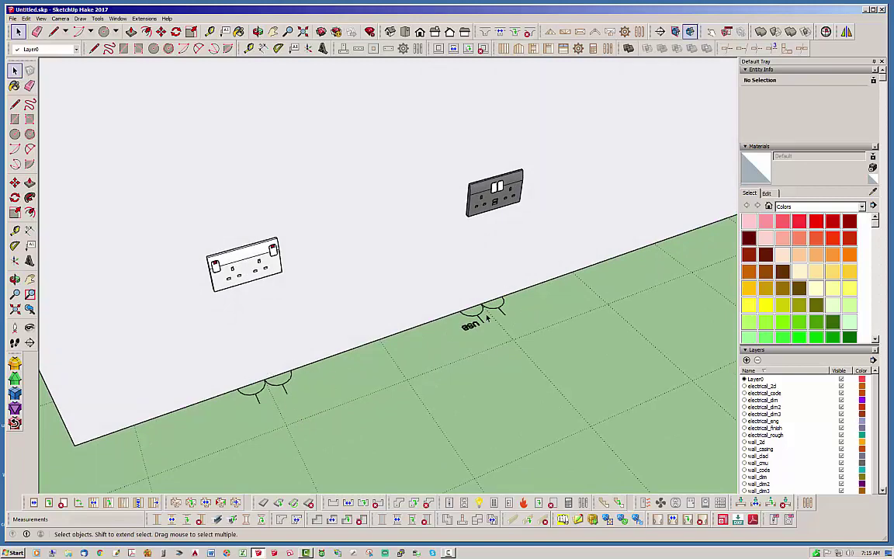
pyautogui.moveTo(487, 318); pyautogui.dragTo(458, 269, button='middle')
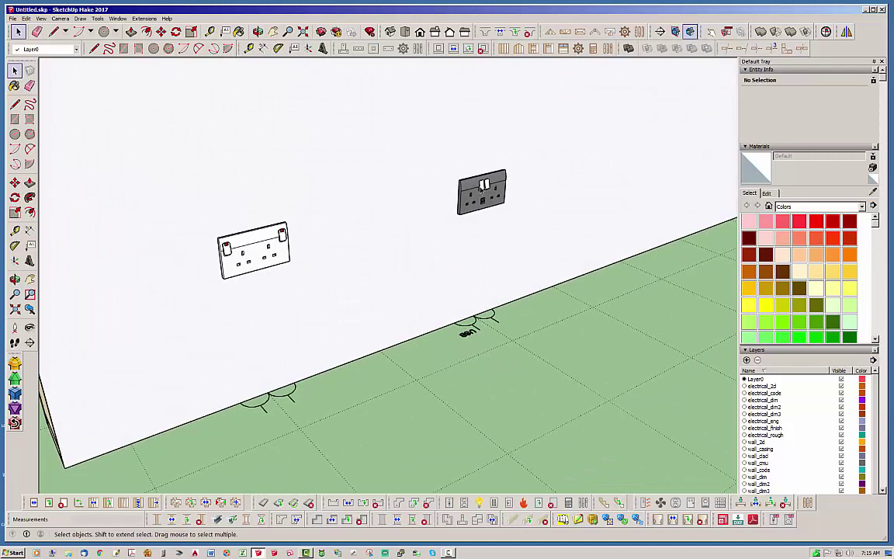
pyautogui.moveTo(304, 292); pyautogui.dragTo(294, 314, button='middle')
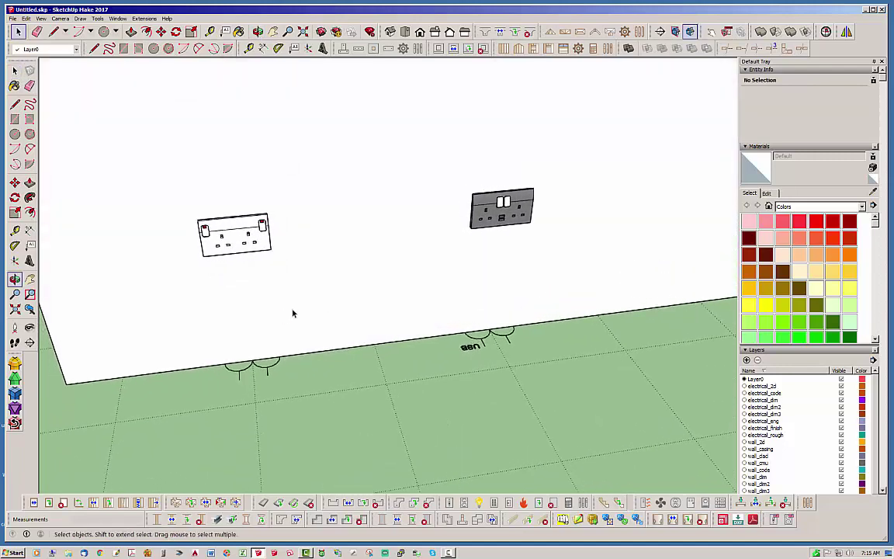
pyautogui.scroll(-3, 310, 278)
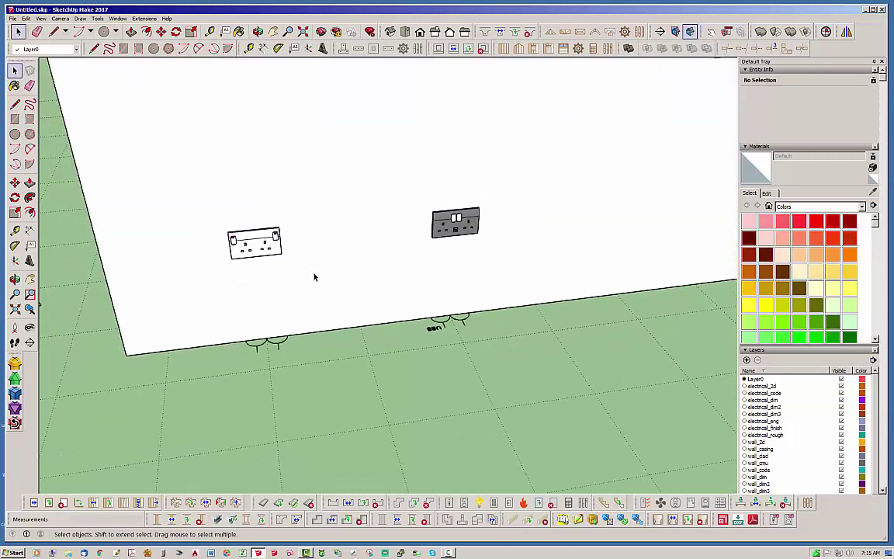
pyautogui.moveTo(314, 275); pyautogui.dragTo(419, 273, button='middle')
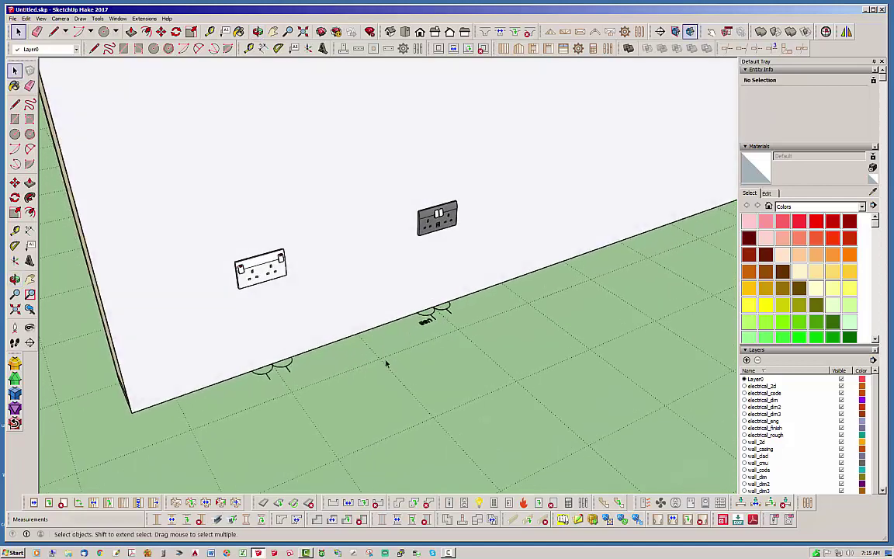
pyautogui.moveTo(334, 306); pyautogui.dragTo(240, 332, button='middle')
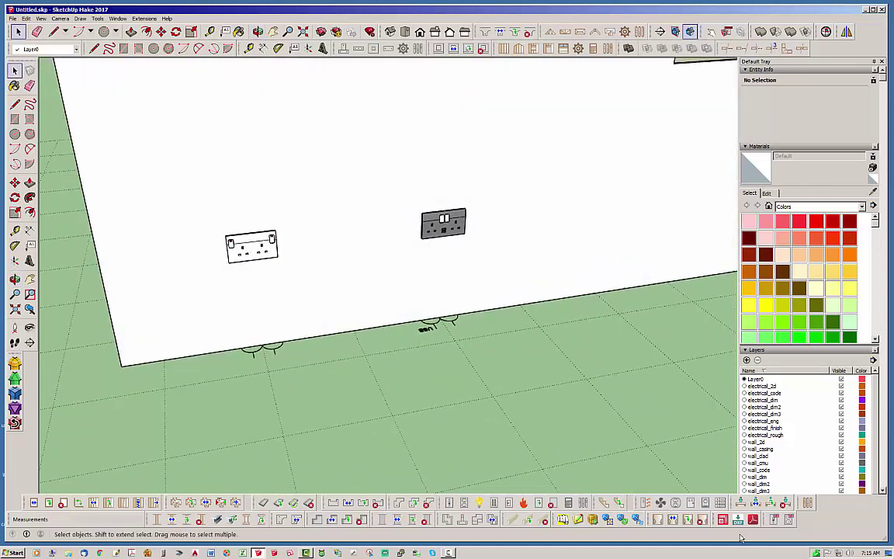
# - Restart outlet placement on the same wall and set the outlet's gang number to 3
pyautogui.click(789, 522)
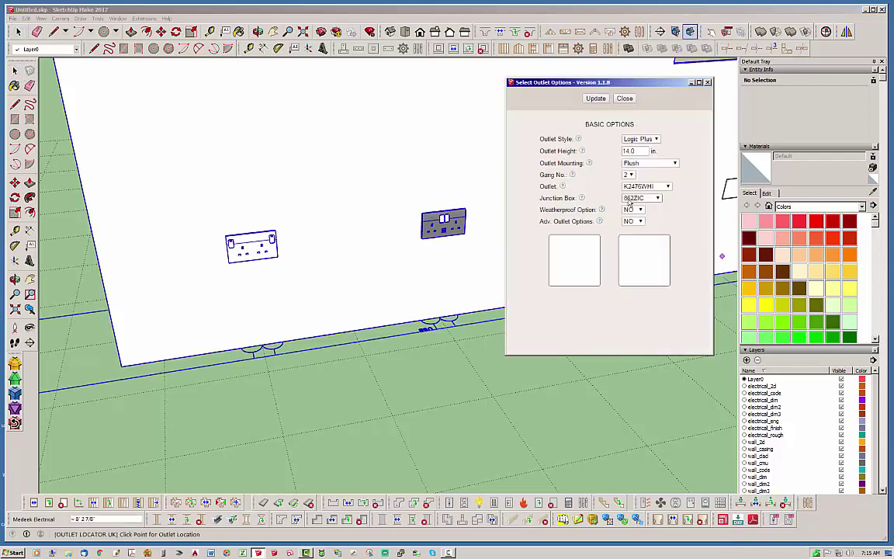
pyautogui.click(629, 175)
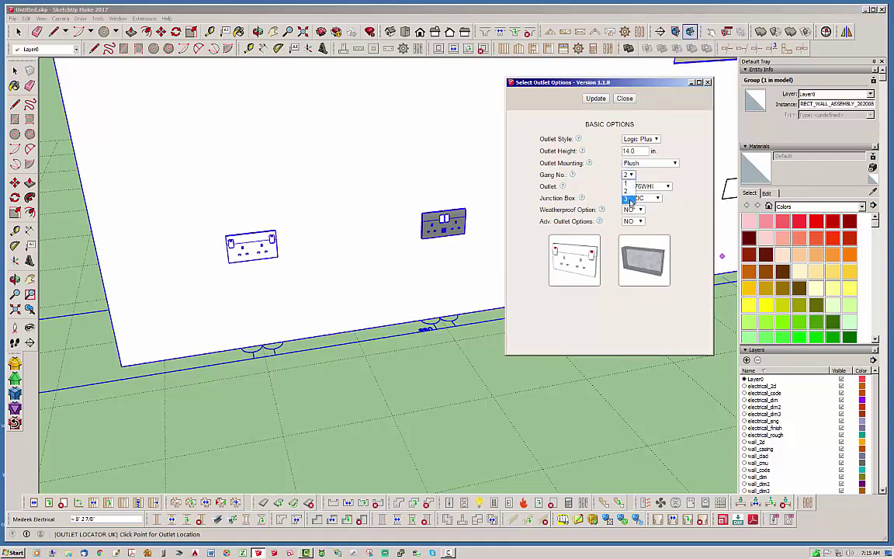
pyautogui.click(628, 197)
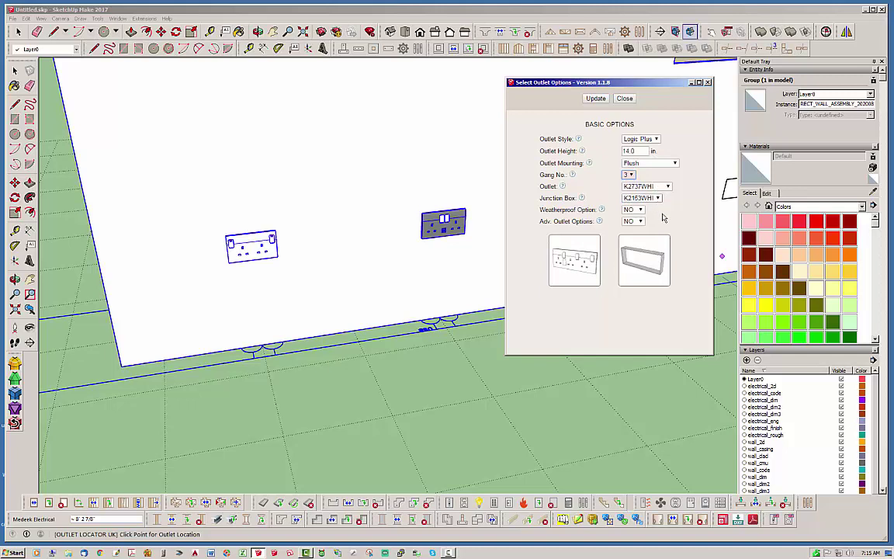
# - Preview the K863 junction box for the three-gang outlet and return to K2153WHI
pyautogui.click(659, 199)
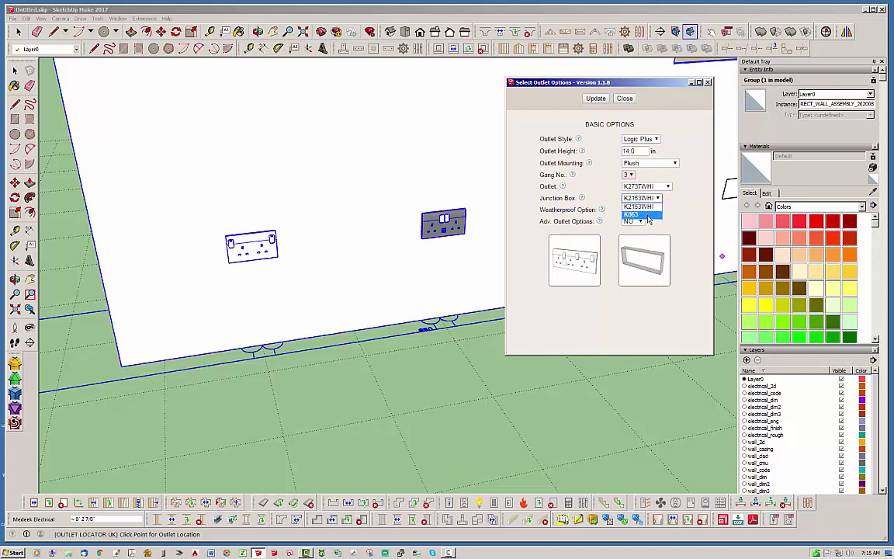
pyautogui.click(648, 218)
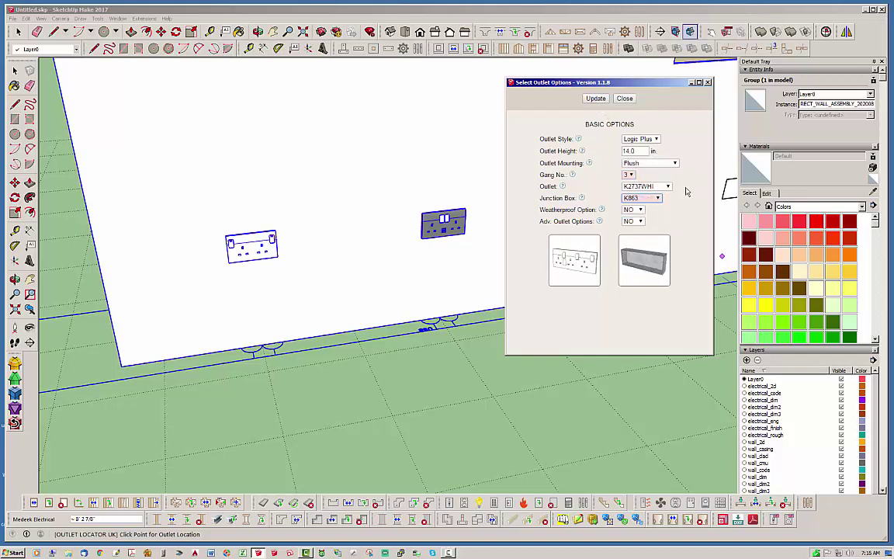
pyautogui.click(658, 198)
pyautogui.click(643, 207)
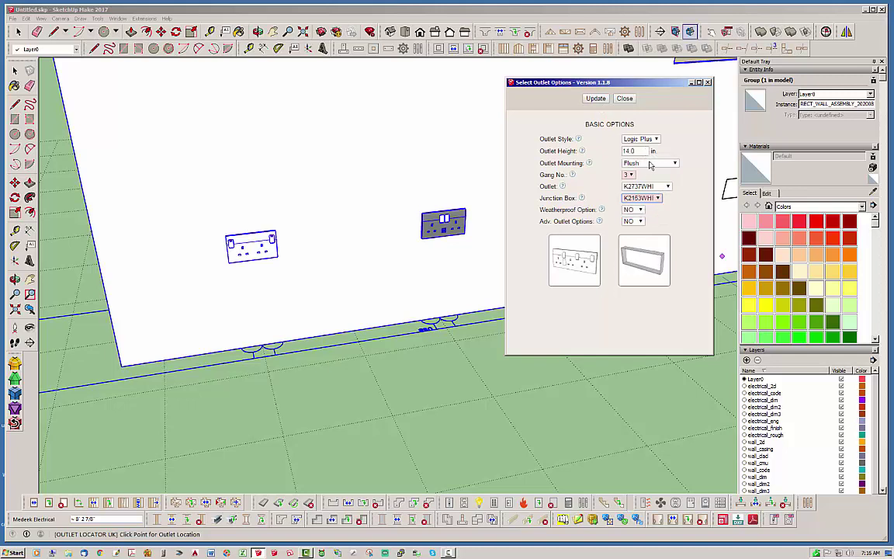
# - Set the three-gang outlet to surface mounting and apply the outlet options
pyautogui.click(650, 164)
pyautogui.click(635, 179)
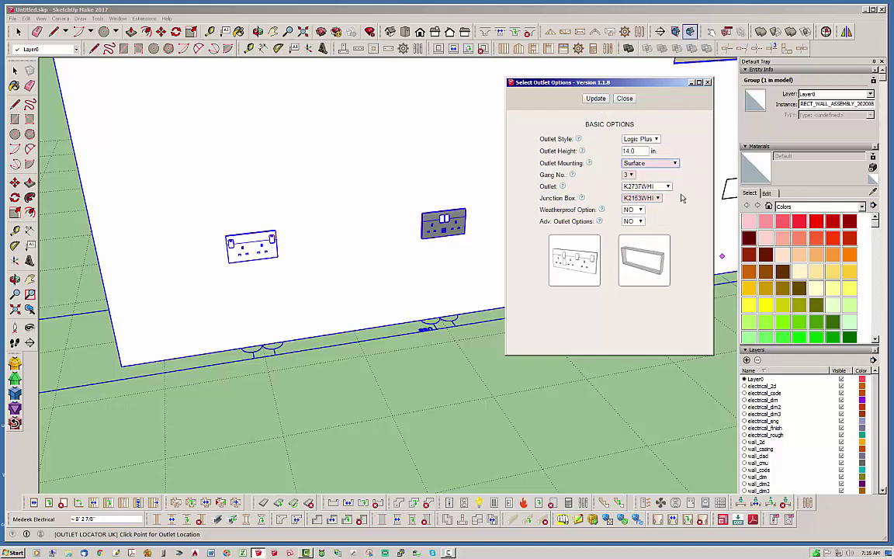
pyautogui.click(597, 100)
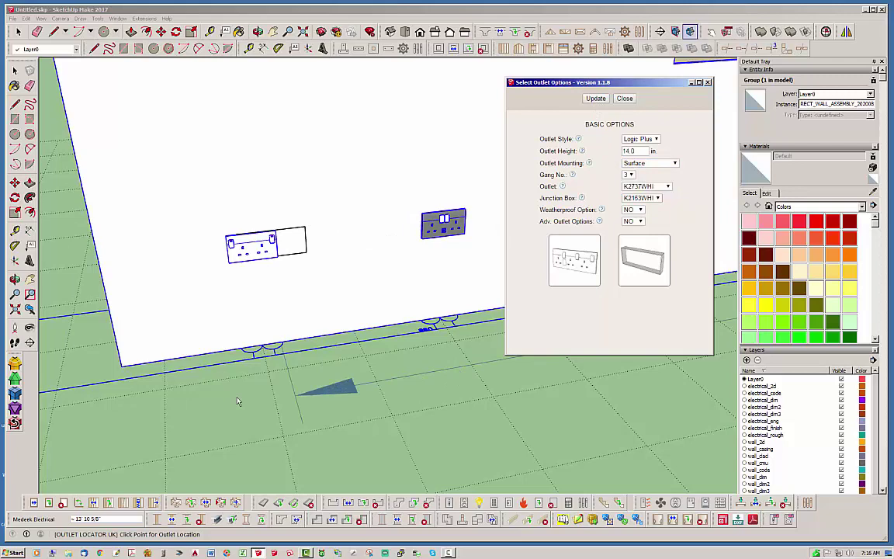
# - Place the surface-mounted three-gang outlet 10' from the wall corner, between the grey outlet and the window, and inspect it
pyautogui.keyDown('shift'); pyautogui.moveTo(353, 341); pyautogui.dragTo(137, 390, button='middle'); pyautogui.keyUp('shift')
pyautogui.click(378, 362)
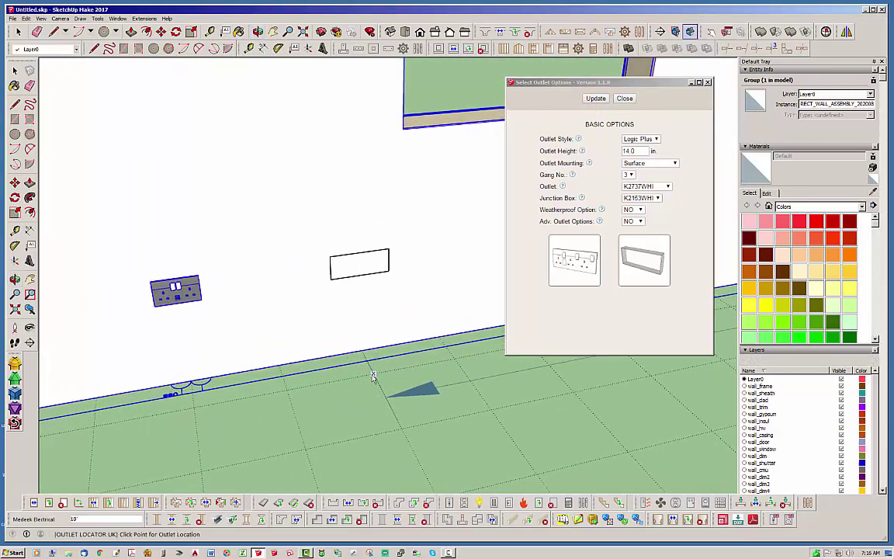
pyautogui.scroll(5, 361, 270)
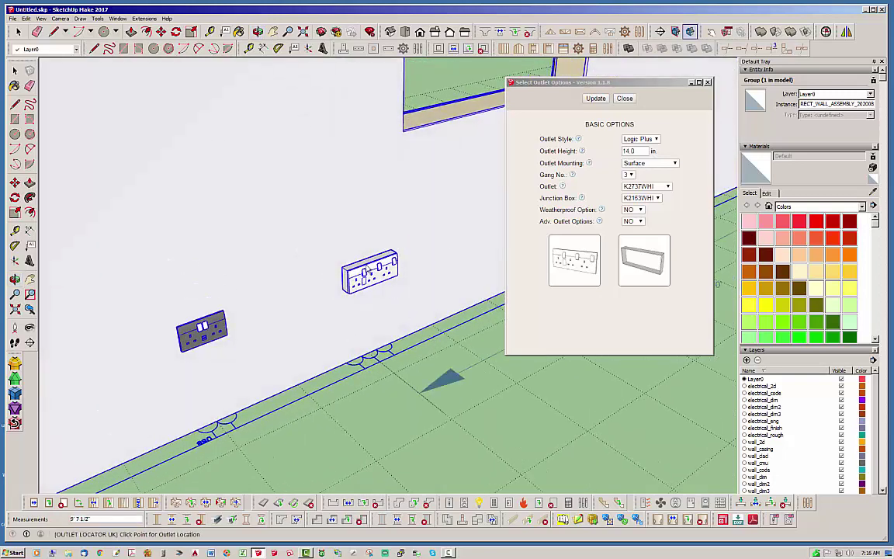
pyautogui.moveTo(361, 269); pyautogui.dragTo(417, 288, button='middle')
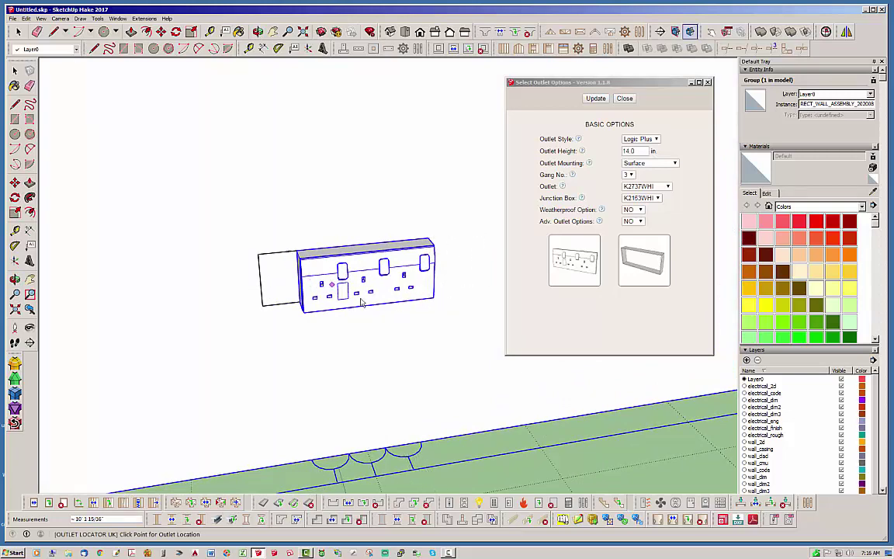
pyautogui.scroll(-2, 397, 305)
pyautogui.scroll(-3, 453, 300)
pyautogui.moveTo(399, 324); pyautogui.dragTo(277, 318, button='middle')
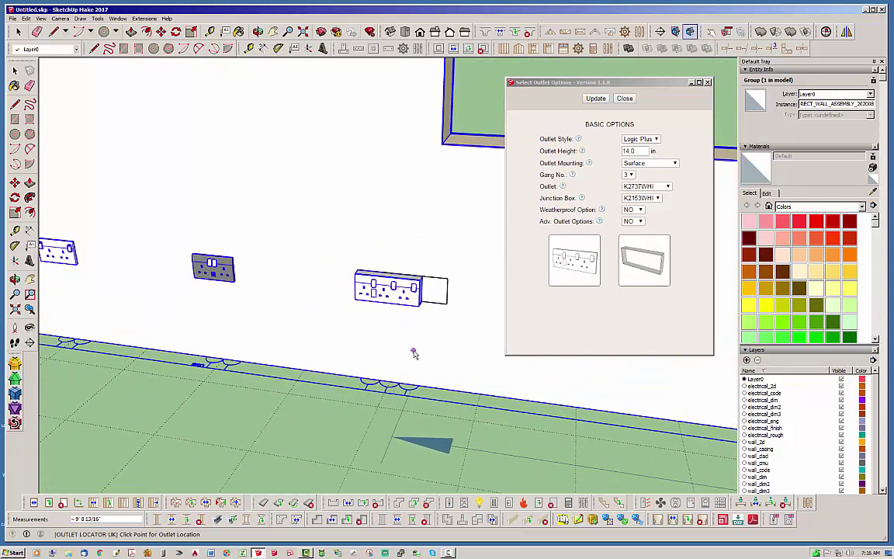
# - Enable the weatherproof option for the next Logic Plus outlet
pyautogui.moveTo(413, 353); pyautogui.dragTo(471, 353, button='middle')
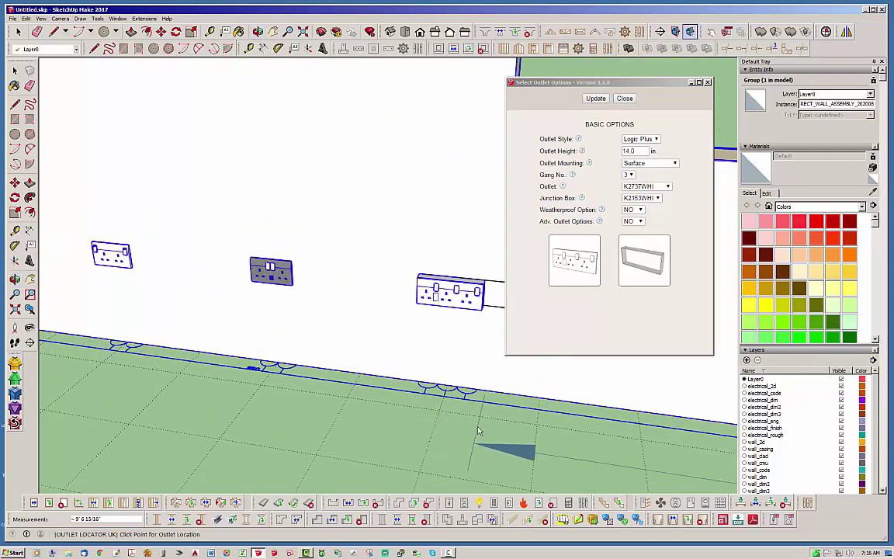
pyautogui.moveTo(479, 423); pyautogui.dragTo(326, 396, button='middle')
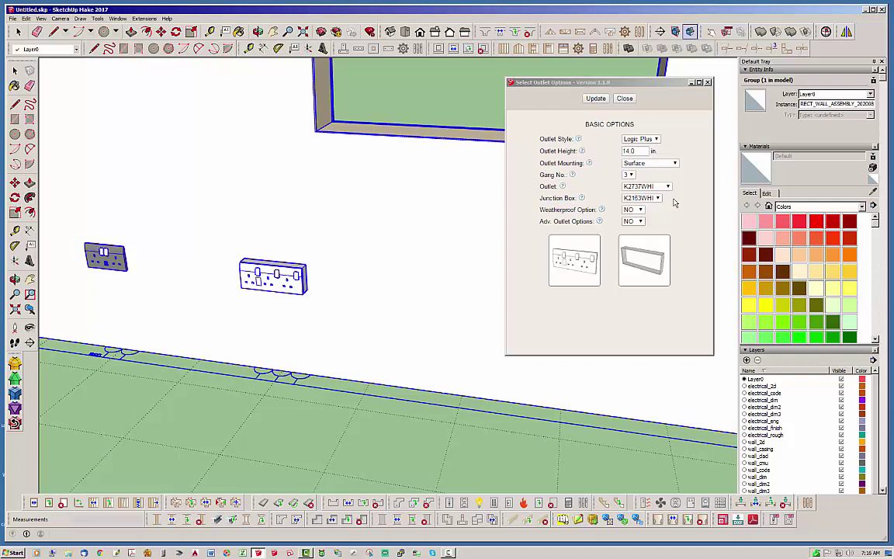
pyautogui.click(639, 209)
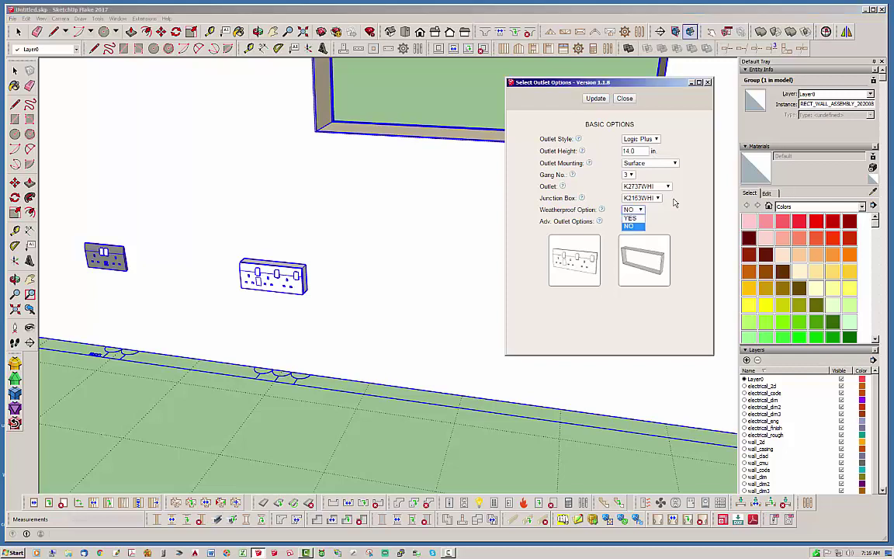
pyautogui.press('Up')
pyautogui.press('Return')
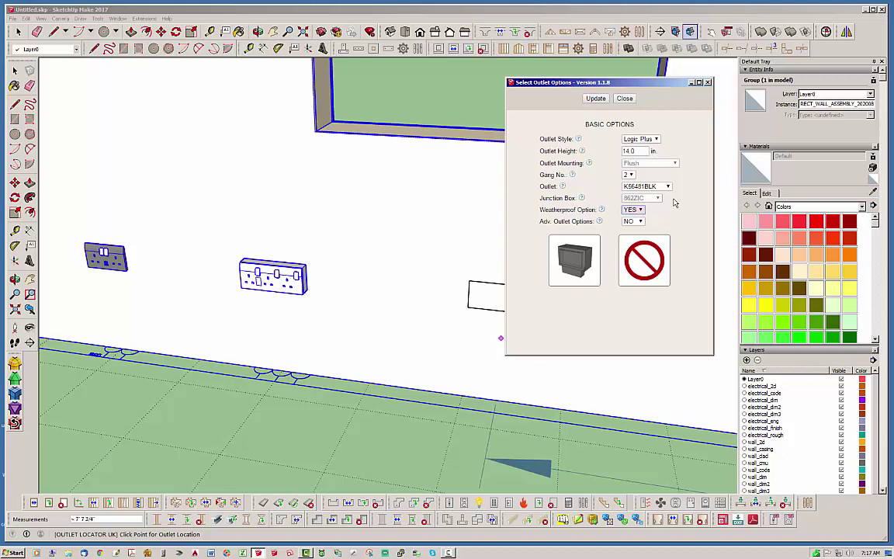
# - Preview the K56481 weatherproof variants in grey and white, and select the two-gang outlet K56482GRY
pyautogui.click(668, 186)
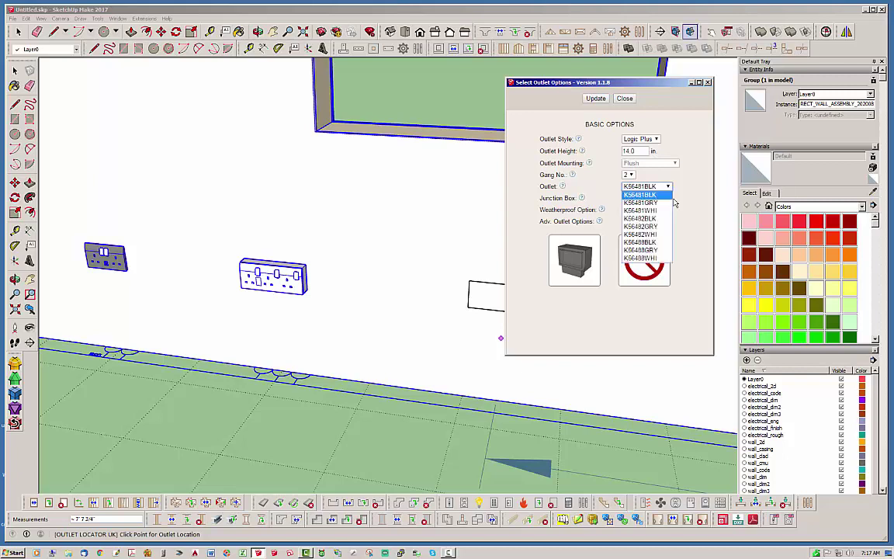
pyautogui.click(671, 202)
pyautogui.click(668, 186)
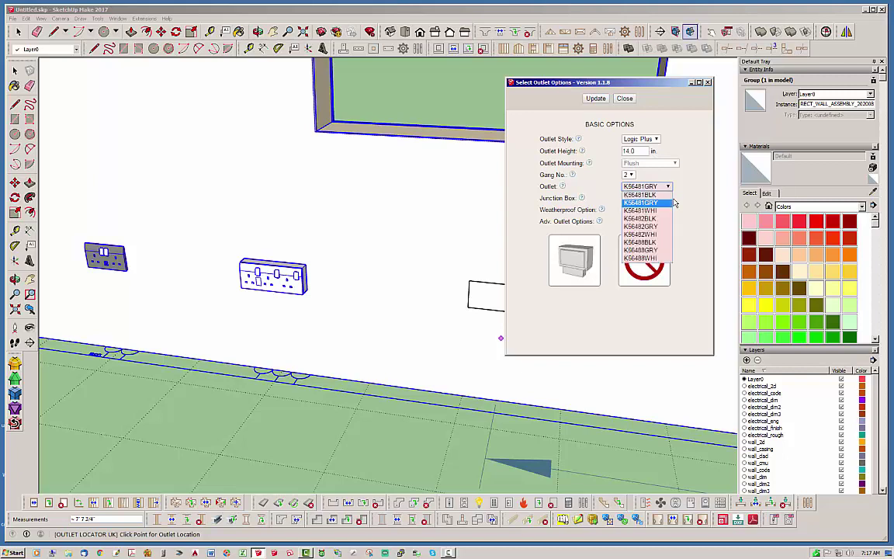
pyautogui.click(652, 211)
pyautogui.click(667, 187)
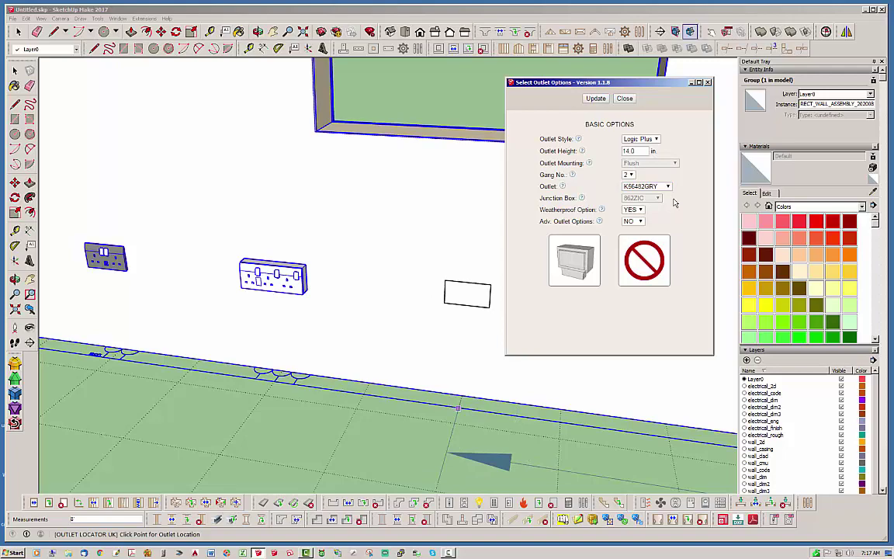
# - Place the K56482GRY weatherproof outlet 8' from the wall corner, beside the three-gang outlet, and inspect it
pyautogui.click(454, 423)
pyautogui.moveTo(444, 366); pyautogui.dragTo(365, 373, button='middle')
pyautogui.scroll(3, 466, 353)
pyautogui.moveTo(466, 353); pyautogui.dragTo(513, 357, button='middle')
pyautogui.moveTo(434, 311); pyautogui.dragTo(423, 337, button='middle')
pyautogui.moveTo(674, 202); pyautogui.dragTo(674, 202, button='middle')
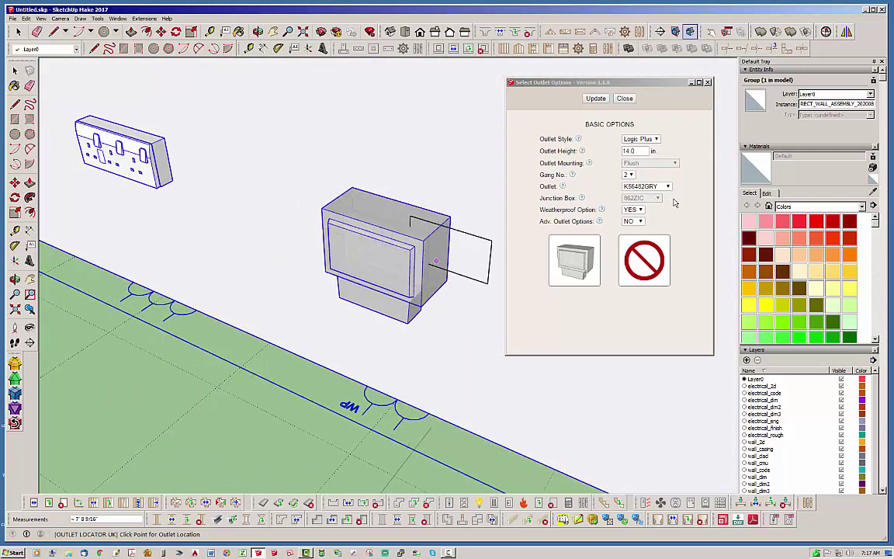
pyautogui.moveTo(297, 319); pyautogui.dragTo(297, 313, button='middle')
# - Change the two-gang weatherproof outlet model to K56488BLK
pyautogui.click(666, 187)
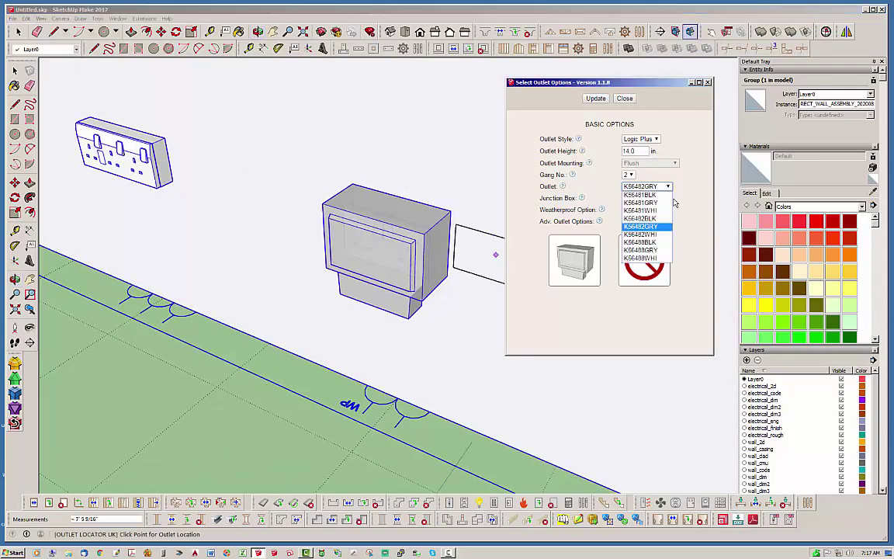
pyautogui.press('Down')
pyautogui.press('Down')
pyautogui.press('Return')
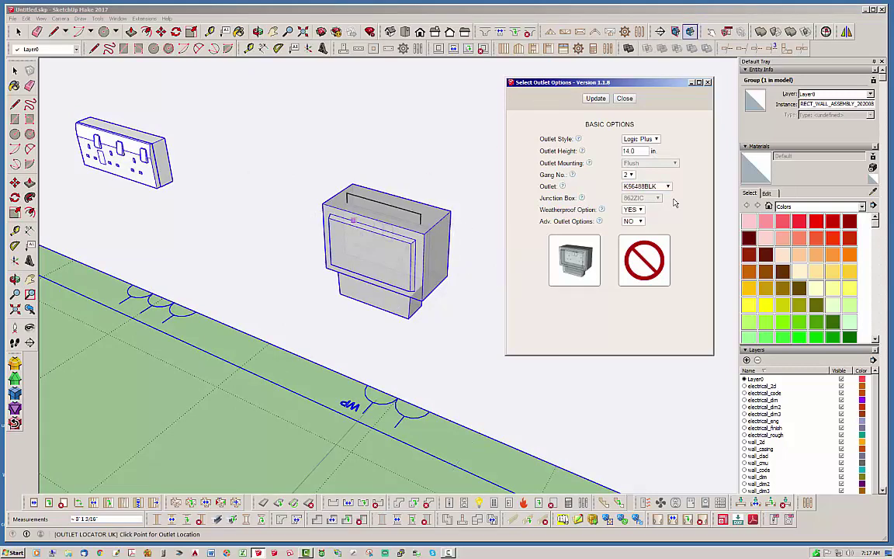
# - Place the K56488BLK weatherproof outlet on the same wall between the grey weatherproof outlet and the corner, and inspect it
pyautogui.scroll(-2, 165, 219)
pyautogui.scroll(-2, 164, 217)
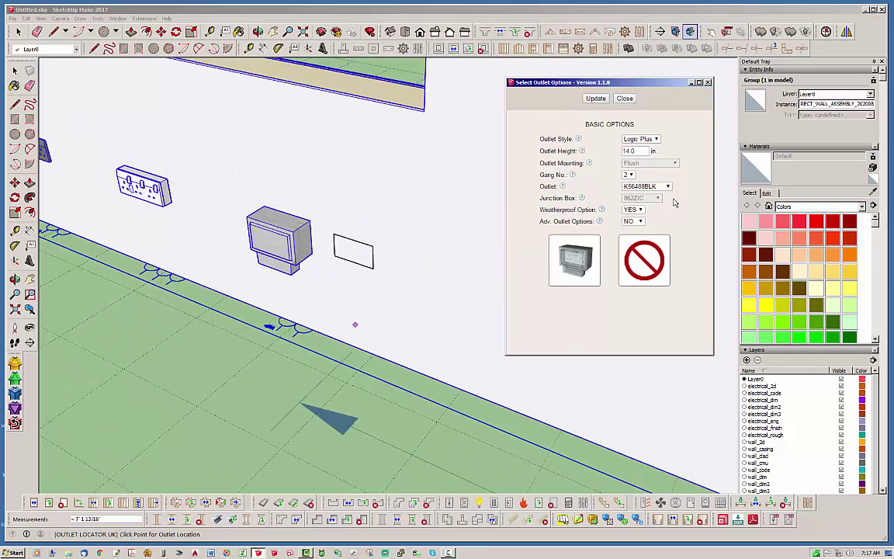
pyautogui.click(437, 422)
pyautogui.moveTo(430, 370); pyautogui.dragTo(412, 354, button='middle')
pyautogui.scroll(2, 466, 294)
pyautogui.scroll(2, 482, 288)
pyautogui.scroll(-3, 444, 323)
pyautogui.moveTo(457, 325); pyautogui.dragTo(504, 342, button='middle')
pyautogui.moveTo(431, 423); pyautogui.dragTo(395, 455, button='middle')
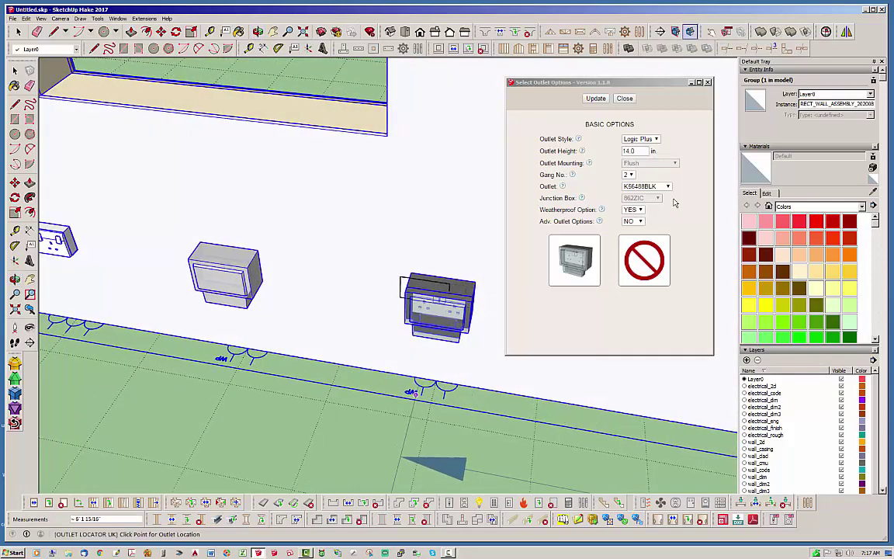
pyautogui.moveTo(419, 358); pyautogui.dragTo(458, 286, button='middle')
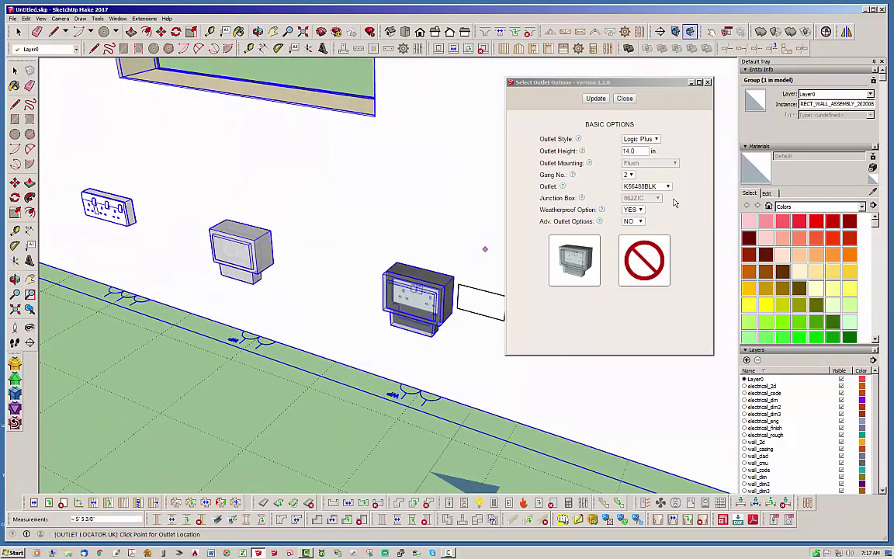
# - Set the weatherproof outlet's gang number to 1 with model K56480BLK and apply the options
pyautogui.click(631, 175)
pyautogui.click(627, 183)
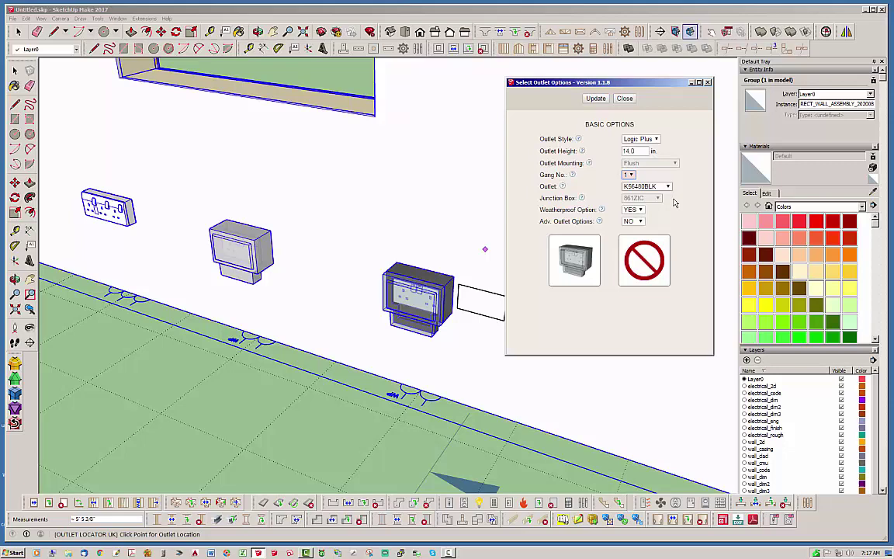
pyautogui.scroll(-3, 485, 249)
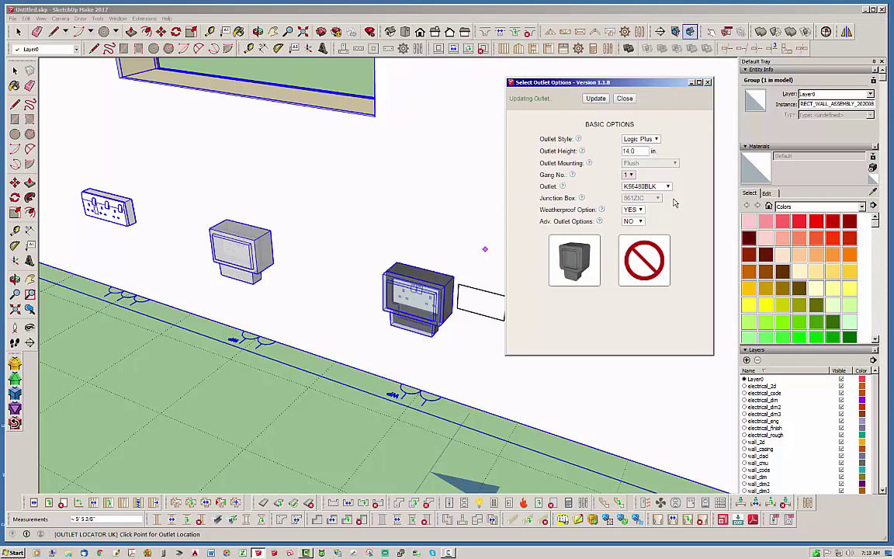
# - Place the K56480BLK outlet 22' from the wall corner, on the wall section beyond the door opening, and inspect it
pyautogui.scroll(5, 369, 377)
pyautogui.scroll(-5, 392, 357)
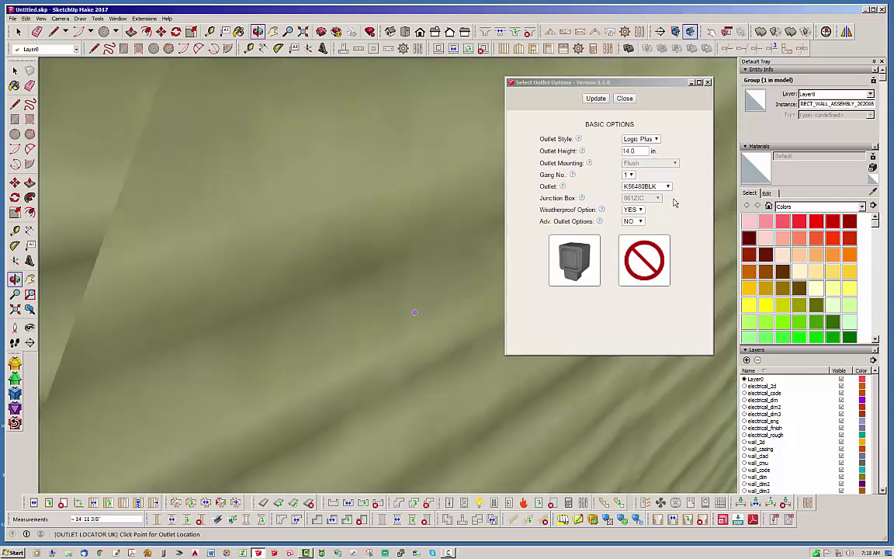
pyautogui.scroll(2, 127, 342)
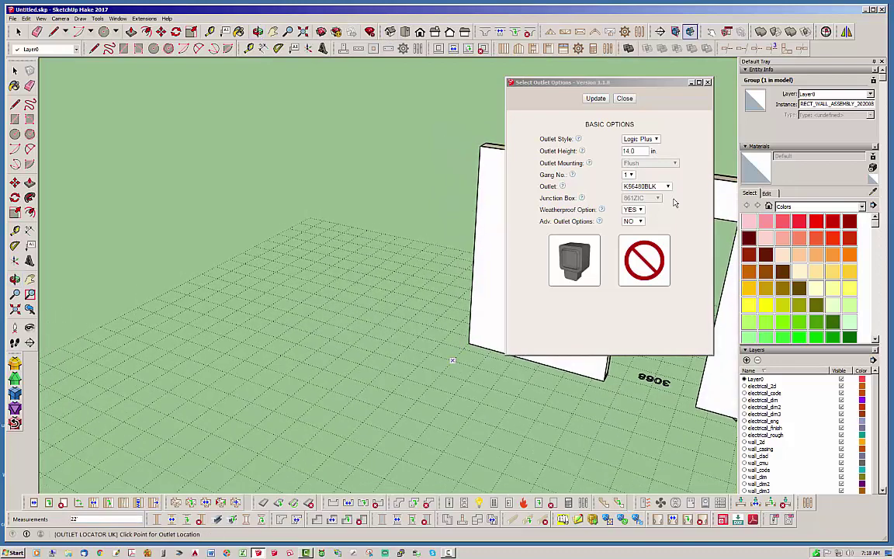
pyautogui.scroll(-2, 126, 341)
pyautogui.scroll(6, 444, 336)
pyautogui.scroll(2, 486, 316)
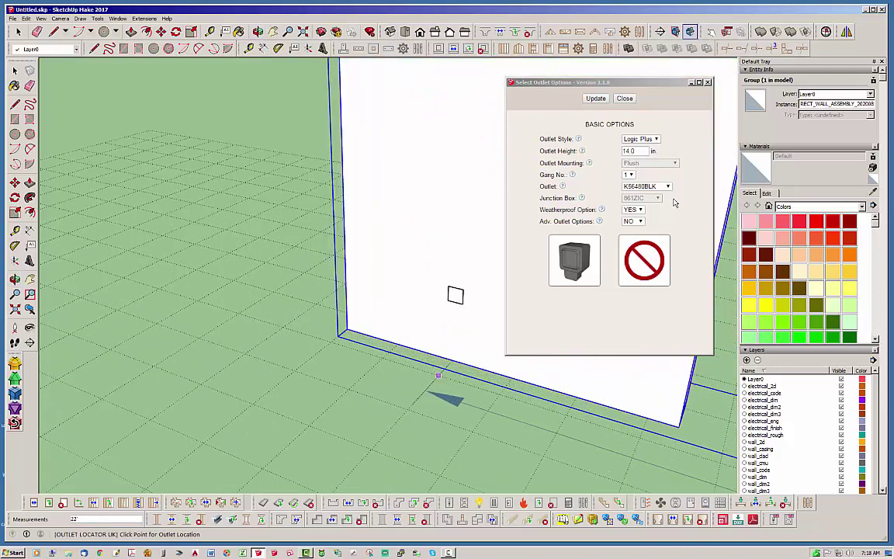
pyautogui.click(439, 376)
pyautogui.moveTo(438, 376); pyautogui.dragTo(491, 277, button='middle')
pyautogui.scroll(2, 440, 333)
pyautogui.scroll(2, 440, 320)
pyautogui.scroll(-2, 276, 233)
pyautogui.scroll(2, 396, 303)
# - Preview the K56486BLK and K56480WHI single-gang models, and apply the white weatherproof outlet K56486WHI
pyautogui.click(668, 187)
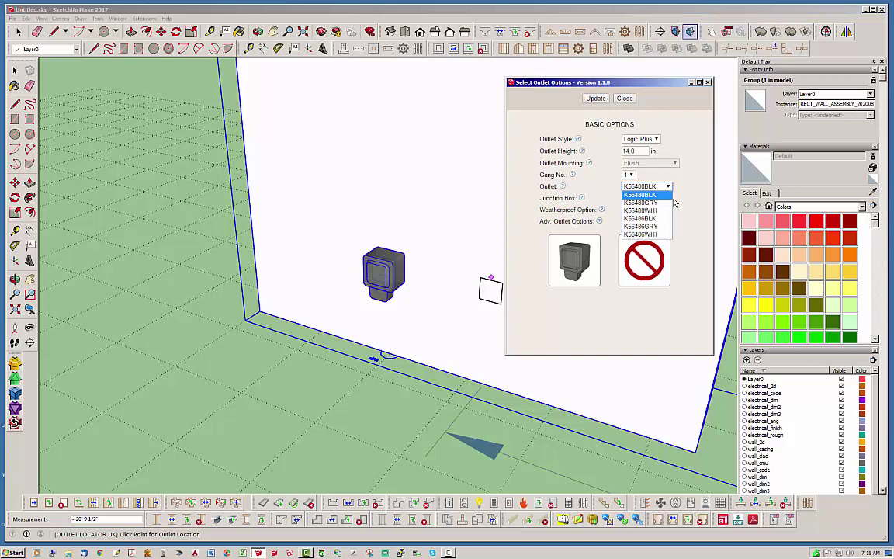
pyautogui.press('Return')
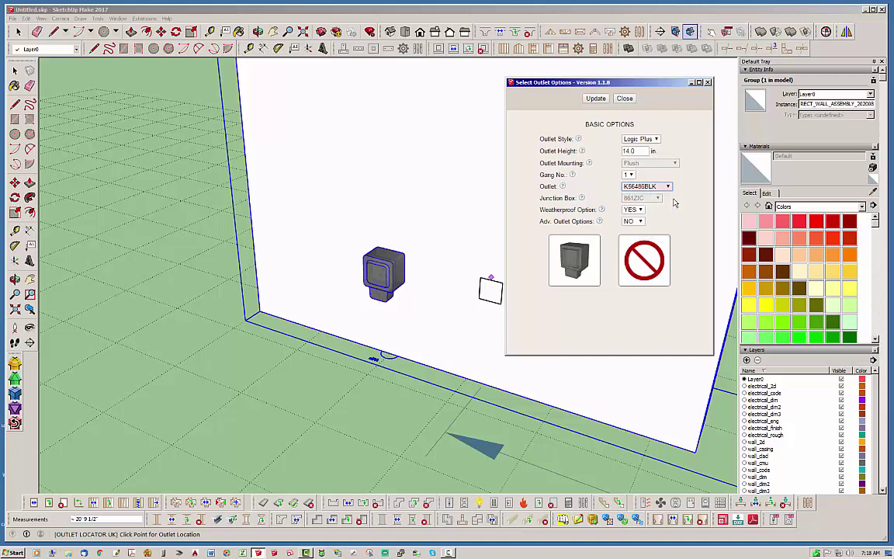
pyautogui.click(668, 186)
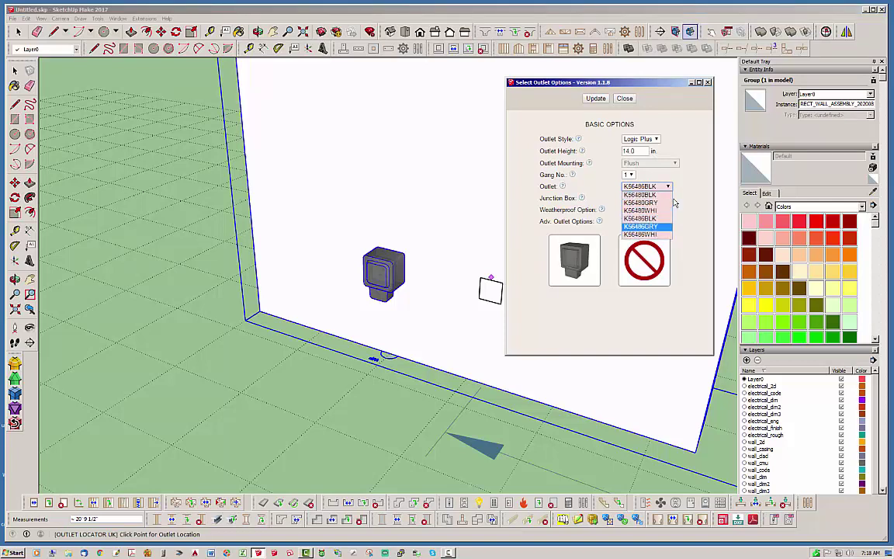
pyautogui.press('Down')
pyautogui.press('Return')
pyautogui.hotkey('alt', 'Down')
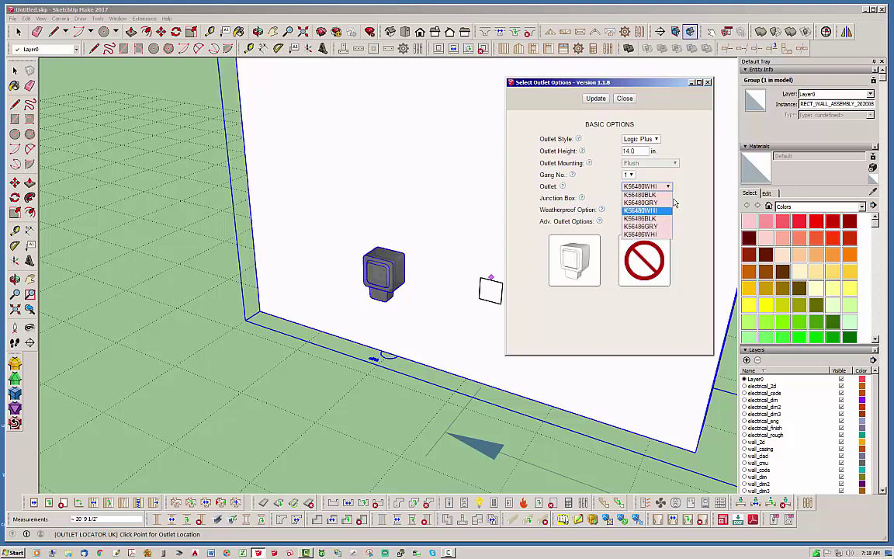
pyautogui.press('Down')
pyautogui.press('Down')
pyautogui.press('Return')
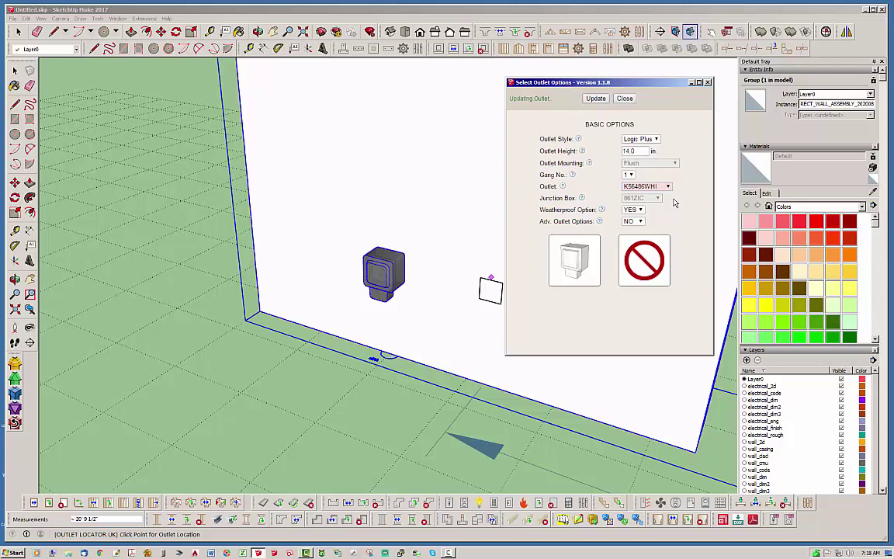
# - Place the K56486WHI outlet 21' from the wall corner, beside the black single-gang outlet, and end outlet placement
pyautogui.click(473, 286)
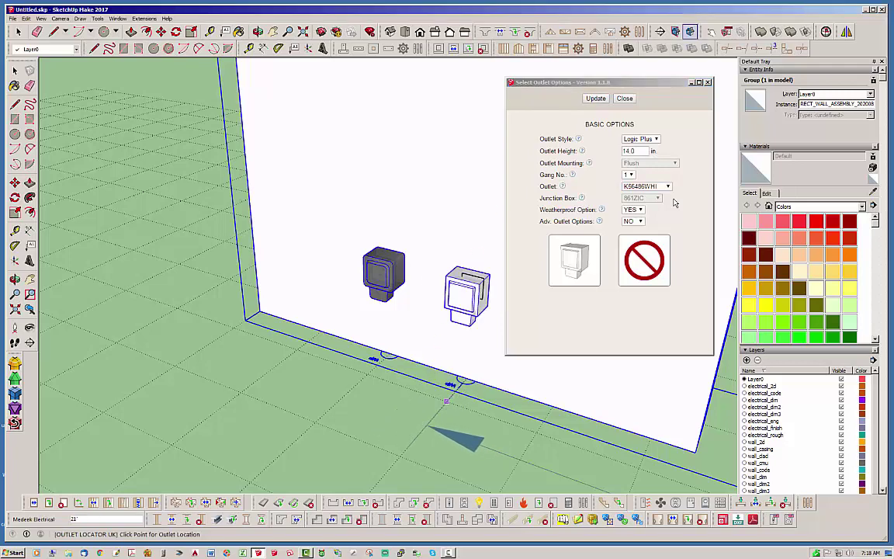
pyautogui.press('space')
pyautogui.moveTo(452, 294); pyautogui.dragTo(464, 286, button='middle')
pyautogui.scroll(3, 464, 285)
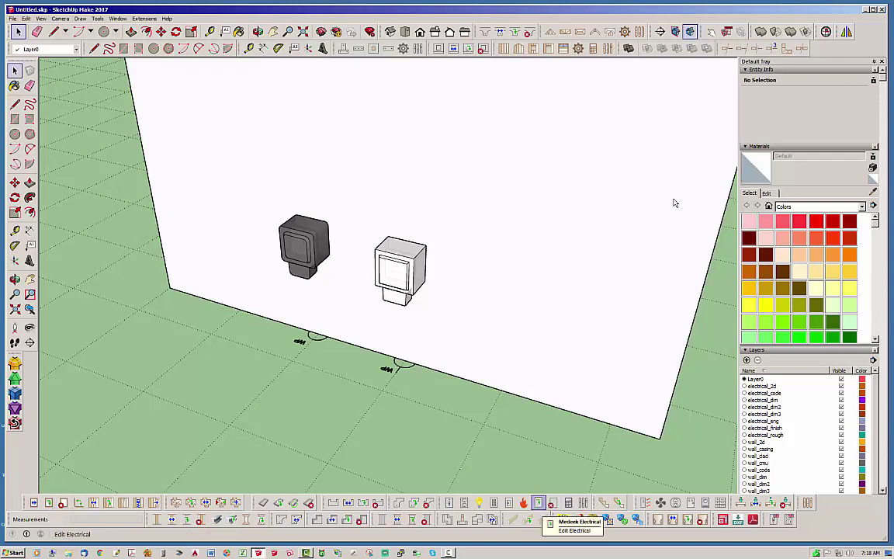
# - Edit the white single-gang weatherproof outlet to model K56486GRY and close its options
pyautogui.click(564, 519)
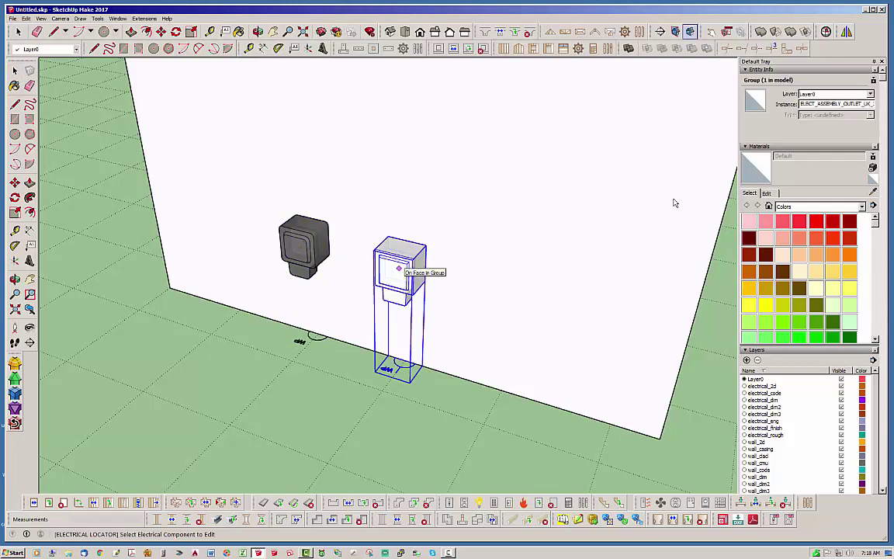
pyautogui.click(399, 268)
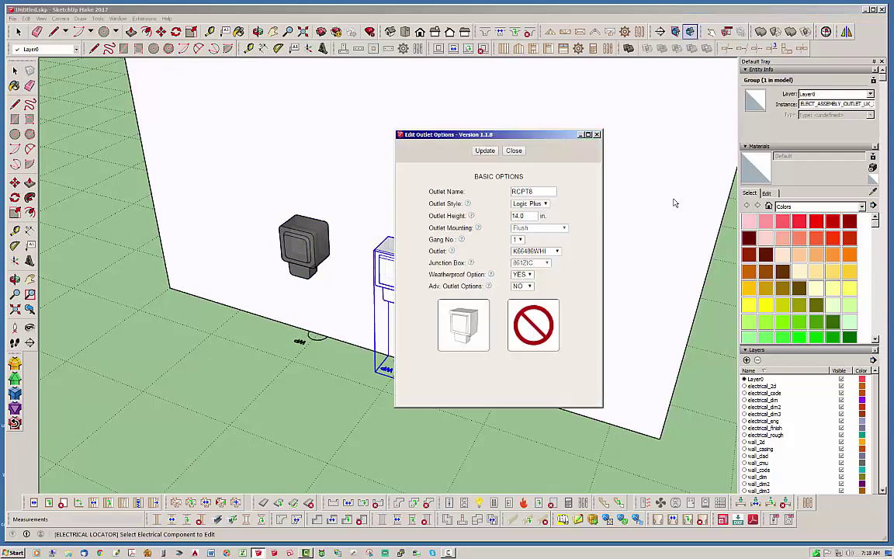
pyautogui.click(536, 251)
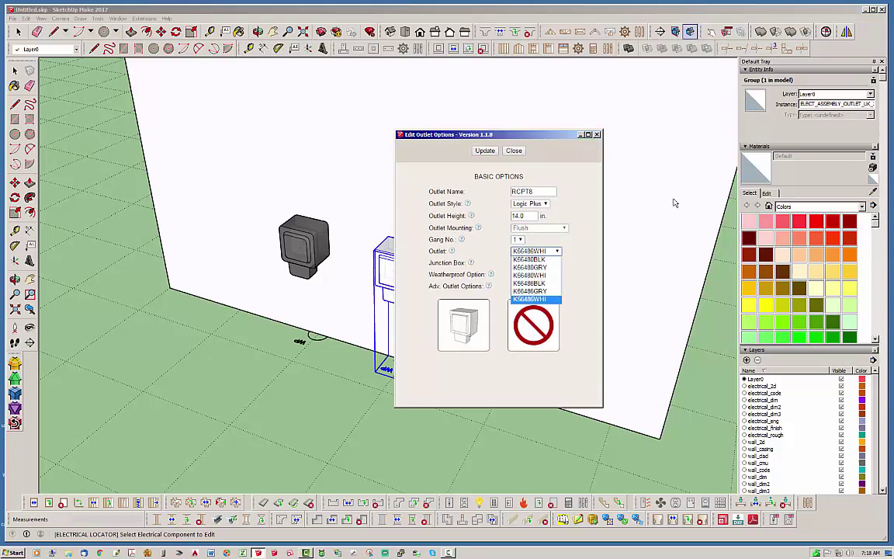
pyautogui.press('Up')
pyautogui.press('Return')
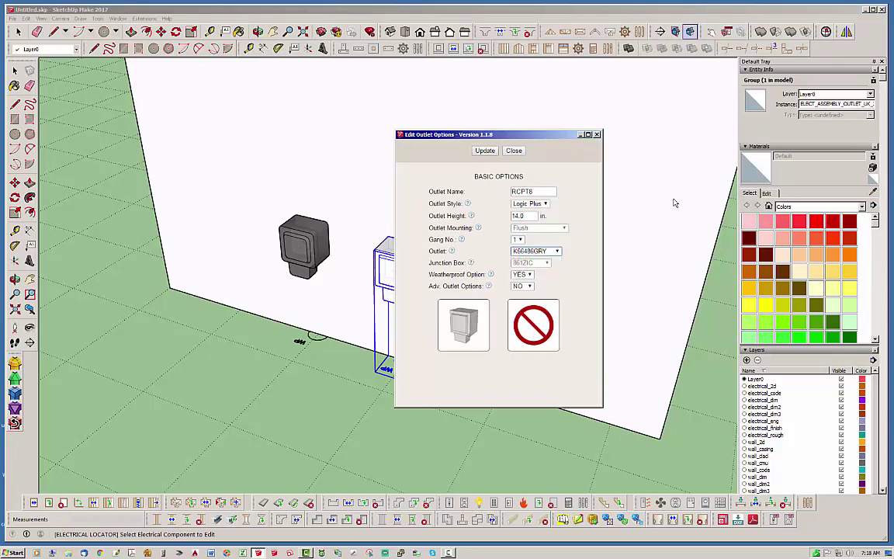
pyautogui.click(514, 151)
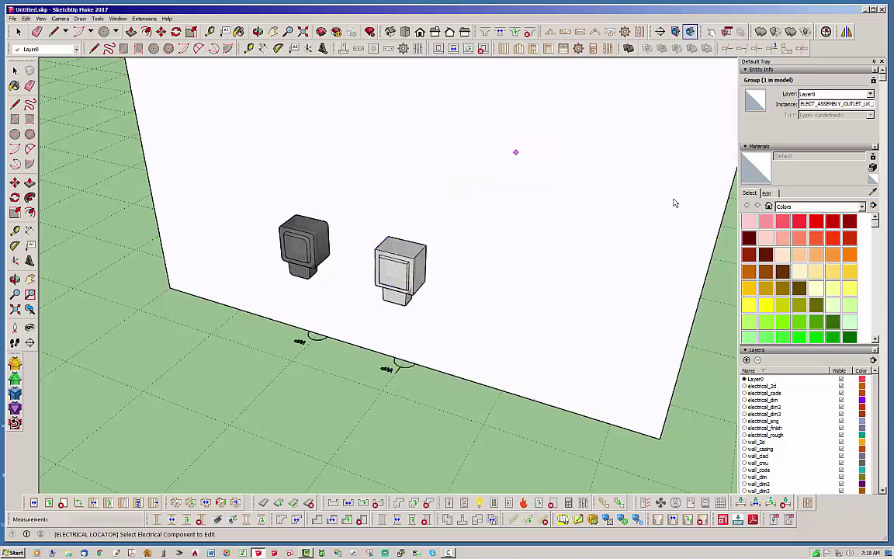
# - Place a K56486GRY weatherproof outlet on the exterior siding near the wall's far end, 23' from the wall corner
pyautogui.moveTo(461, 370); pyautogui.dragTo(480, 375, button='middle')
pyautogui.scroll(-3, 301, 285)
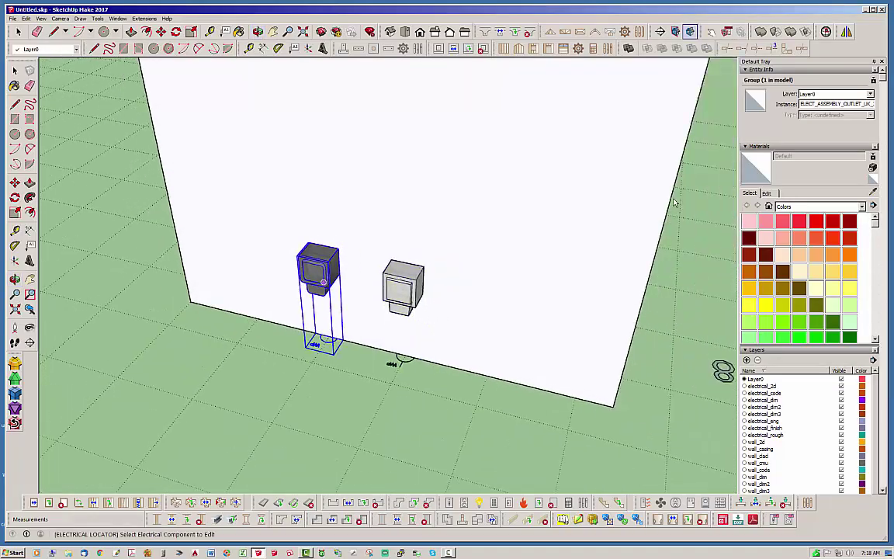
pyautogui.moveTo(423, 299); pyautogui.dragTo(454, 289, button='middle')
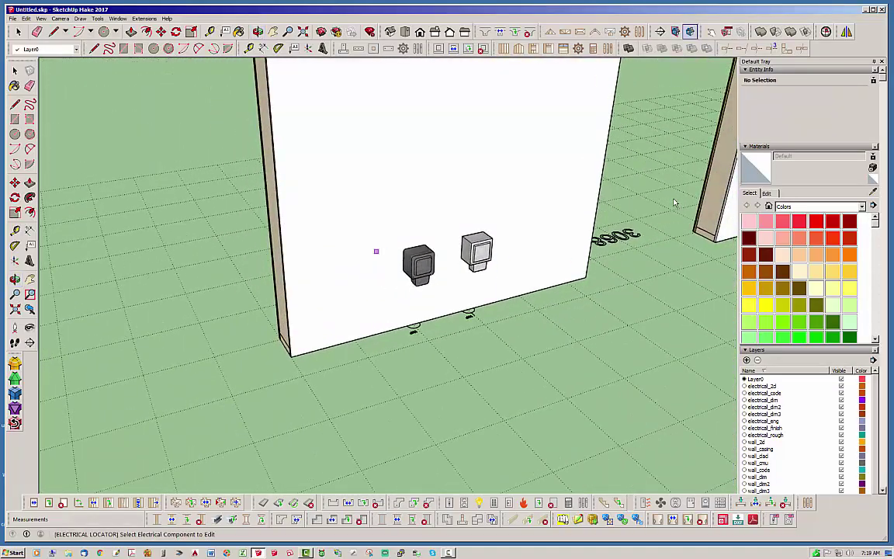
pyautogui.moveTo(375, 251); pyautogui.dragTo(482, 232, button='middle')
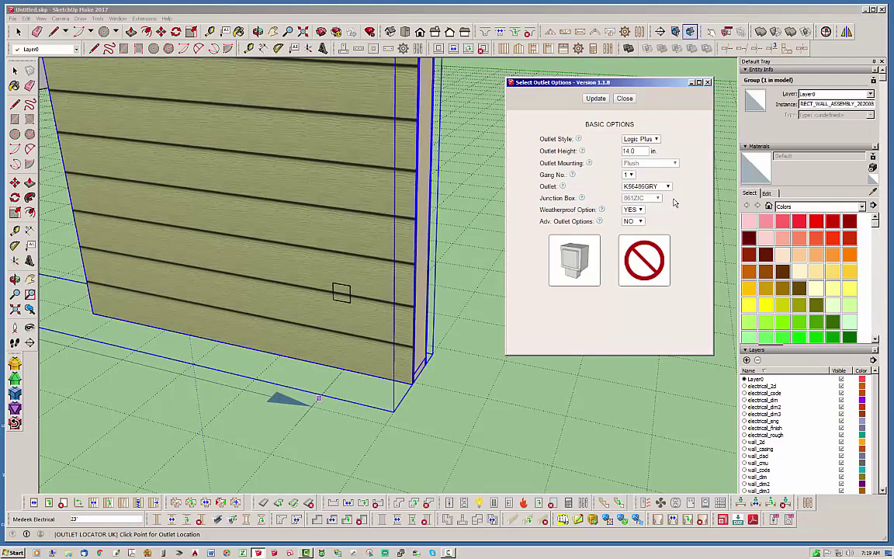
pyautogui.click(312, 406)
pyautogui.moveTo(312, 406); pyautogui.dragTo(233, 395, button='middle')
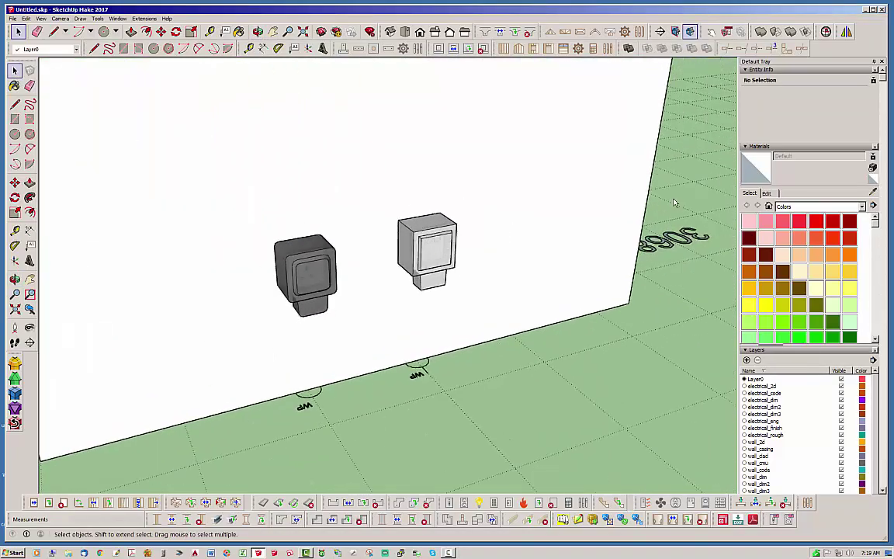
# - Review the outlets placed along both walls and the electrical symbols legend
pyautogui.scroll(-6, 674, 199)
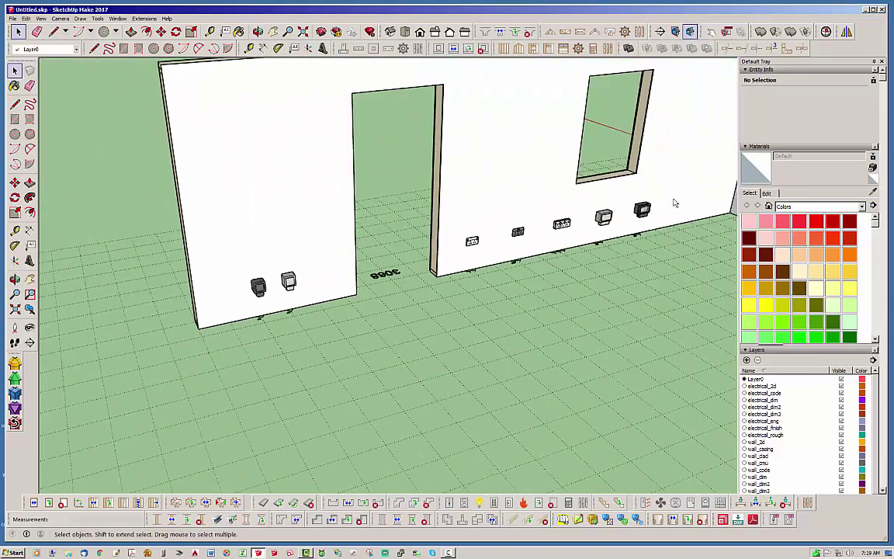
pyautogui.moveTo(674, 198); pyautogui.dragTo(674, 200, button='middle')
pyautogui.press('space')
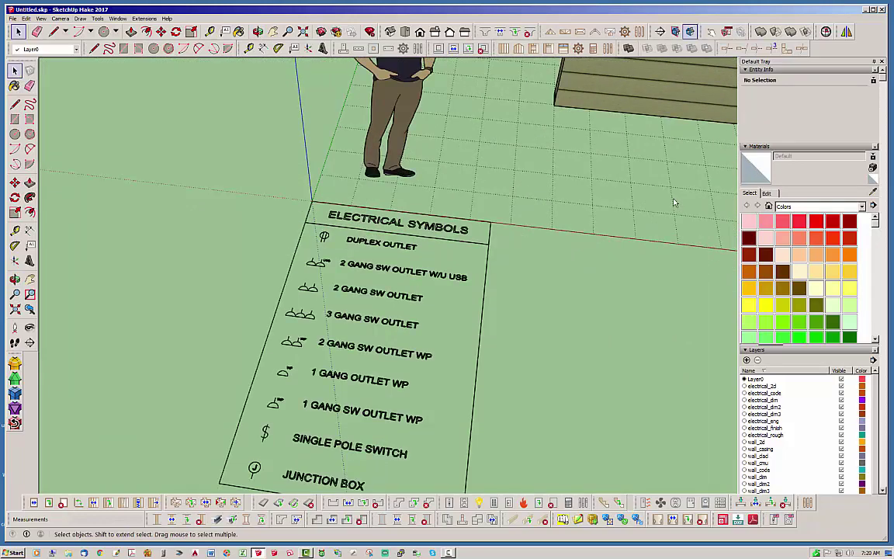
pyautogui.scroll(-5, 674, 203)
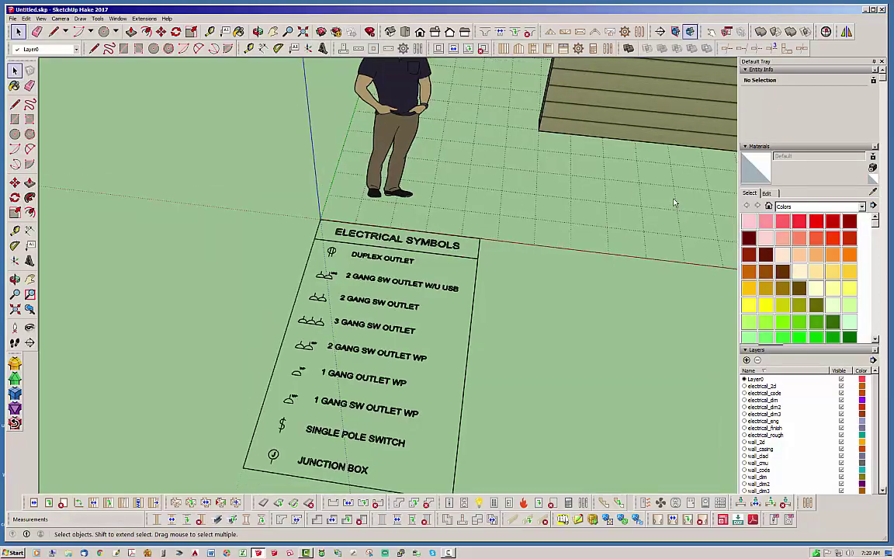
pyautogui.moveTo(674, 202); pyautogui.dragTo(674, 202, button='middle')
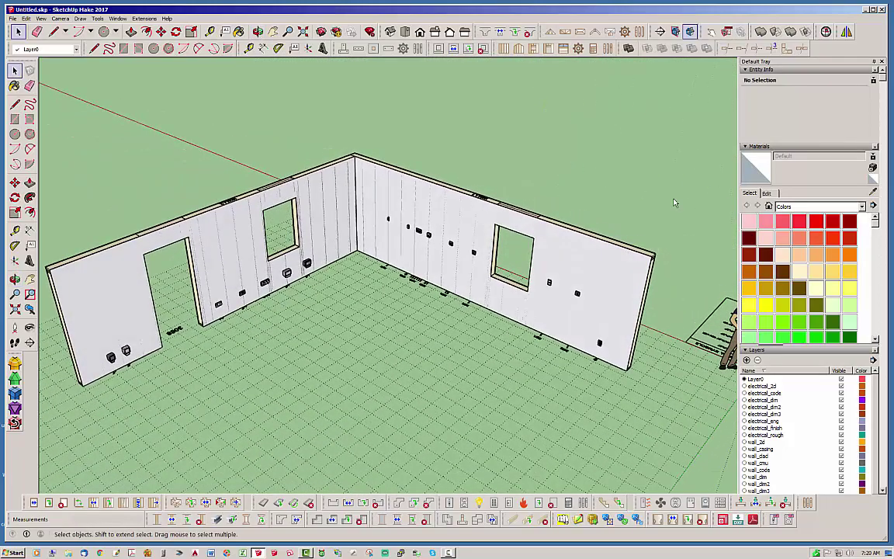